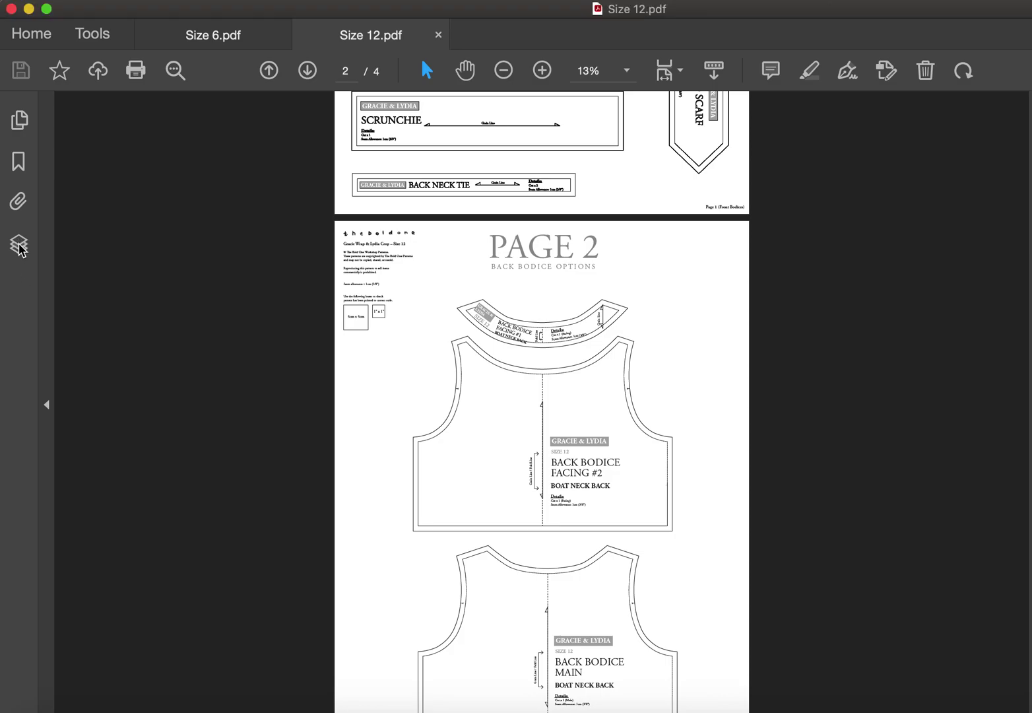
Open the Layers panel and expand the 01 – Front Bodice & Accessories group.
left_click(19, 246)
left_click(19, 246)
left_click(19, 245)
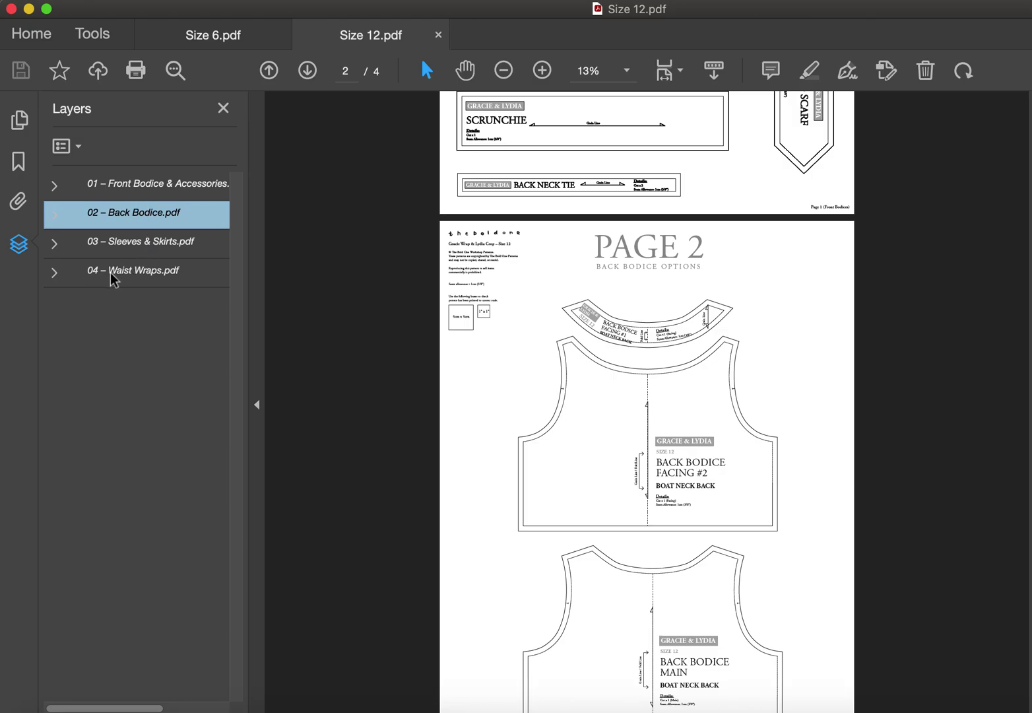
left_click(55, 186)
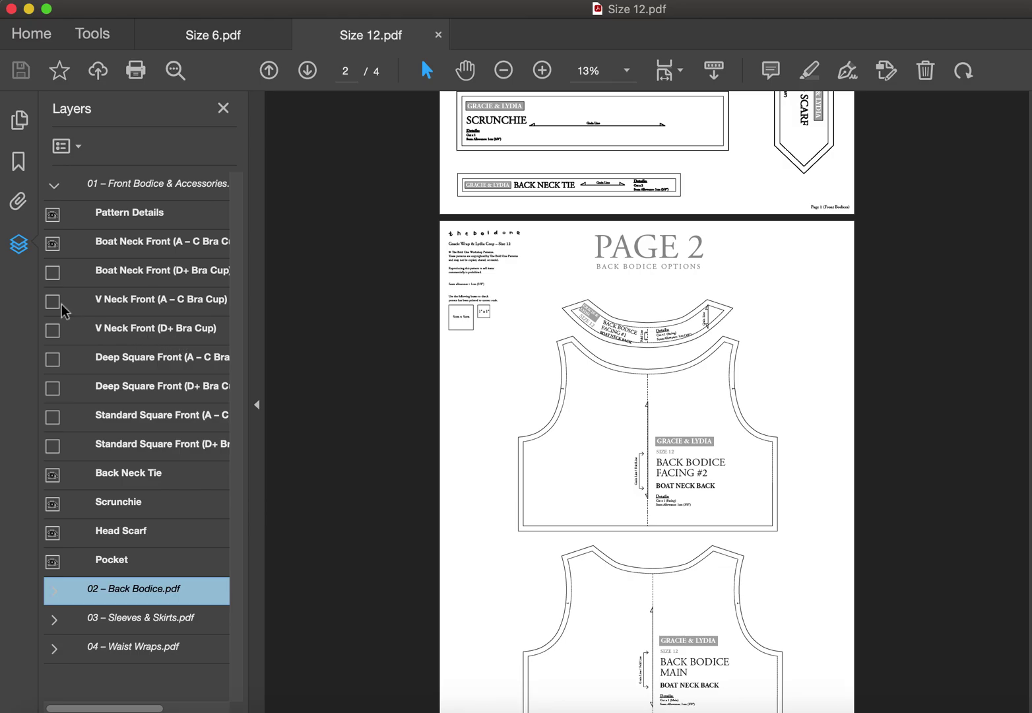
Select the Front Bodice & Accessories group, return to page 1, and list its sublayers.
left_click(55, 185)
left_click(130, 175)
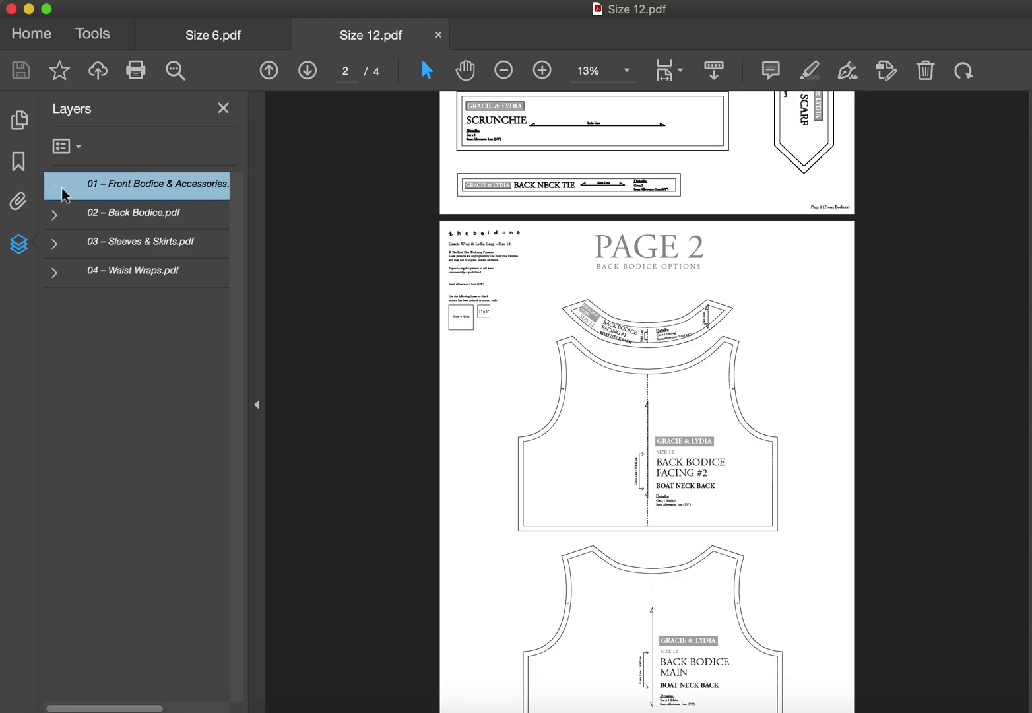
scroll(545, 307, "up", 1)
scroll(543, 302, "up", 10)
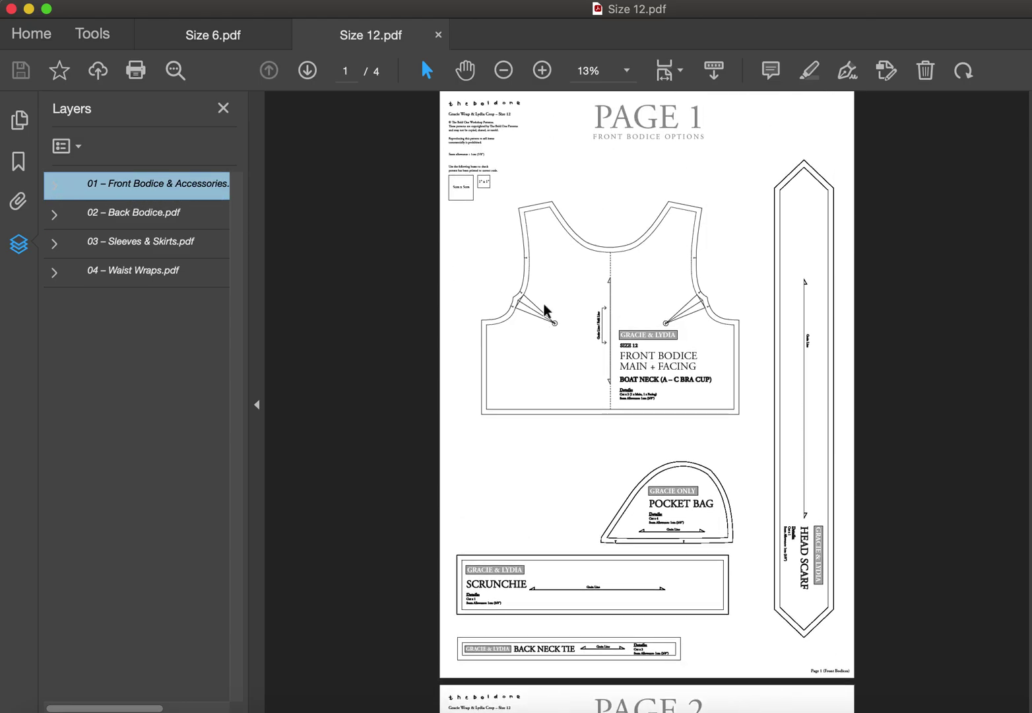
left_click(56, 186)
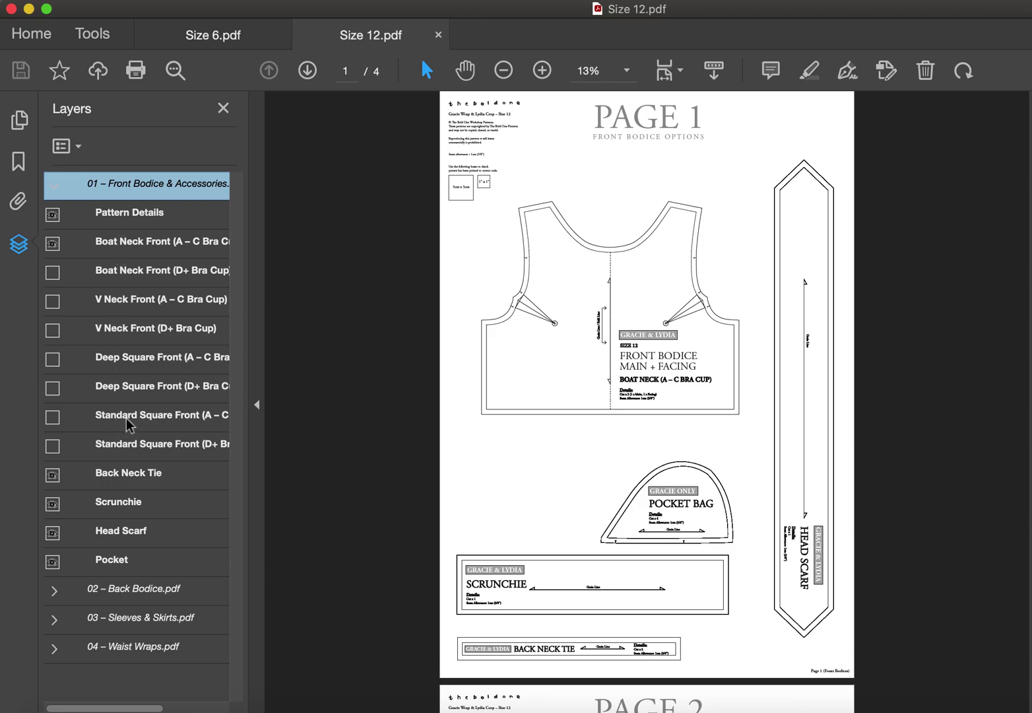
Inspect page 1, then hide the Boat Neck Front (A – C Bra Cup) layer.
scroll(134, 318, "right", 2)
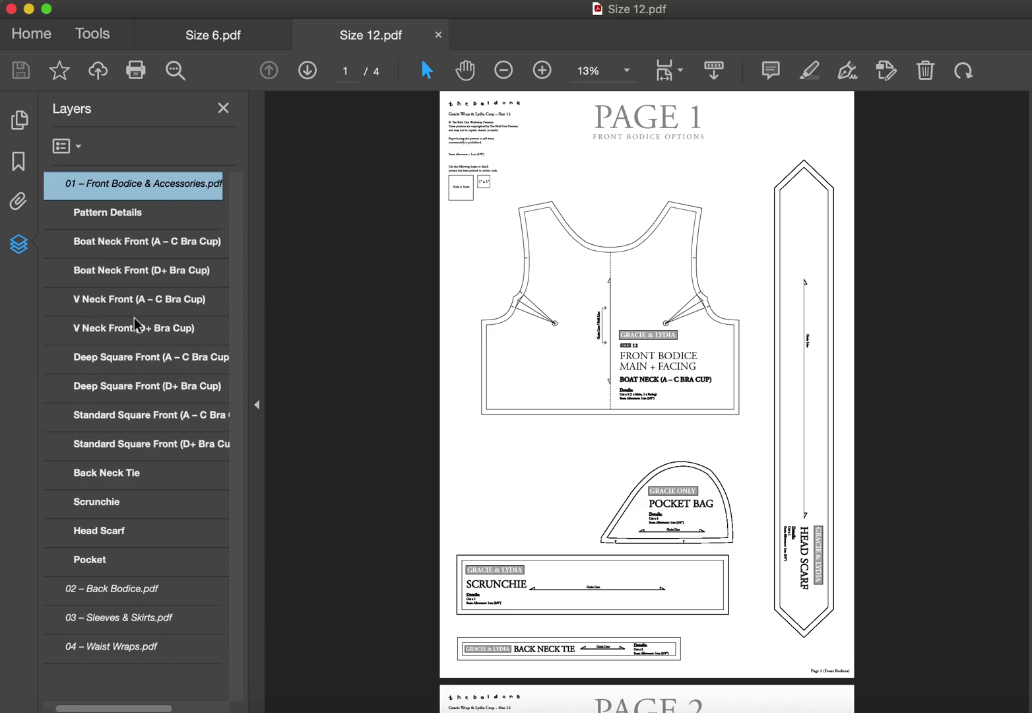
scroll(134, 317, "left", 1)
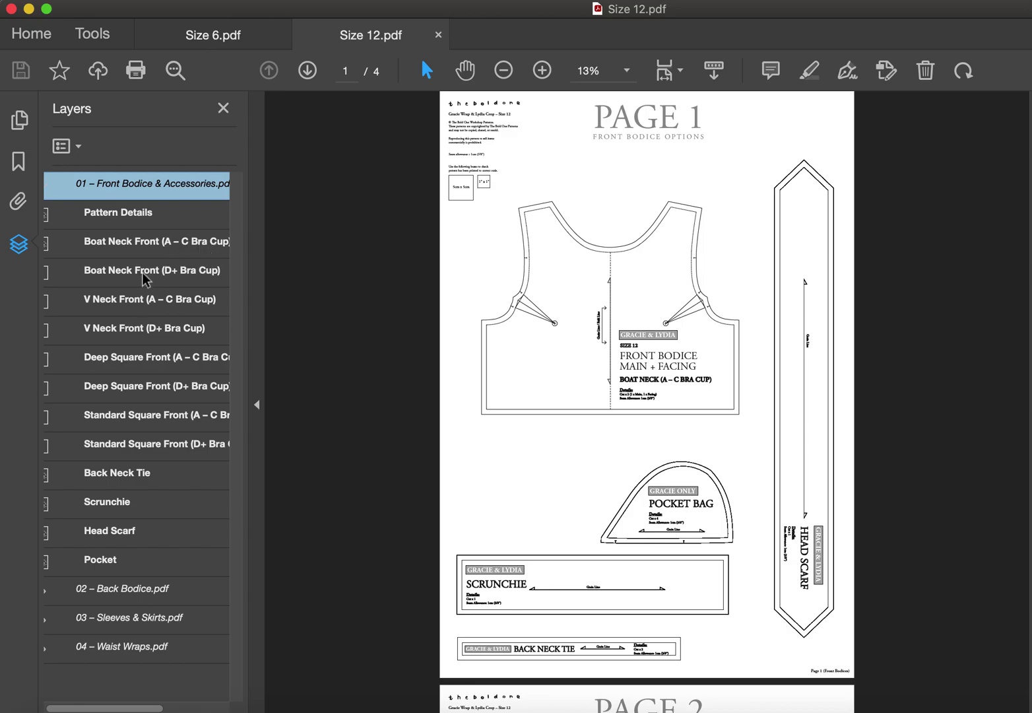
scroll(129, 274, "left", 1)
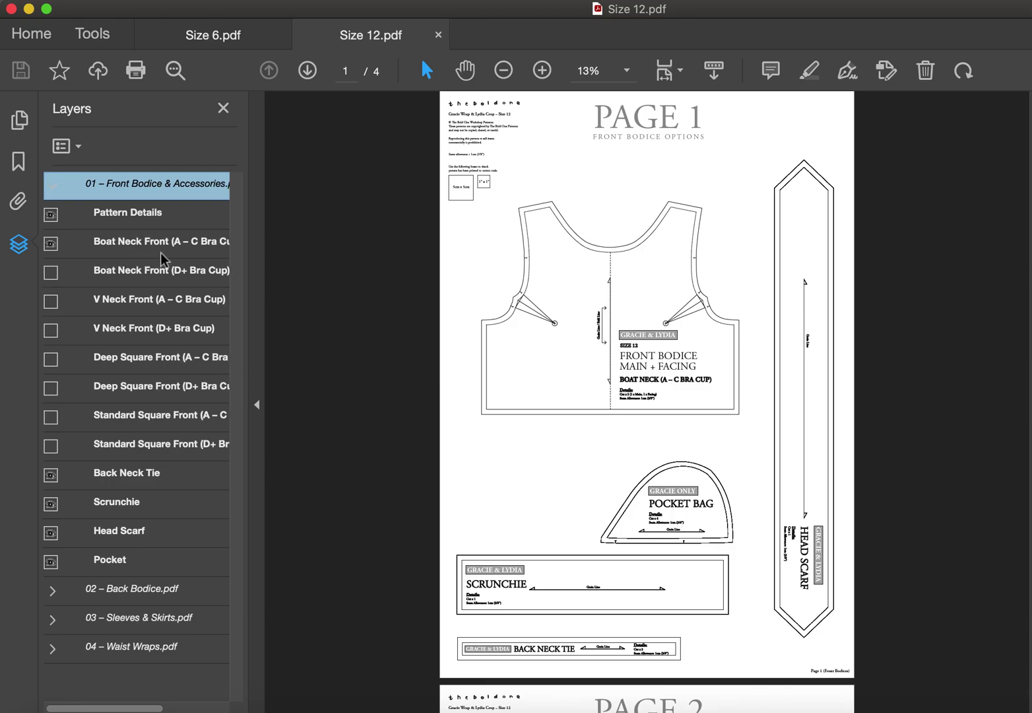
scroll(160, 252, "right", 2)
scroll(102, 251, "left", 2)
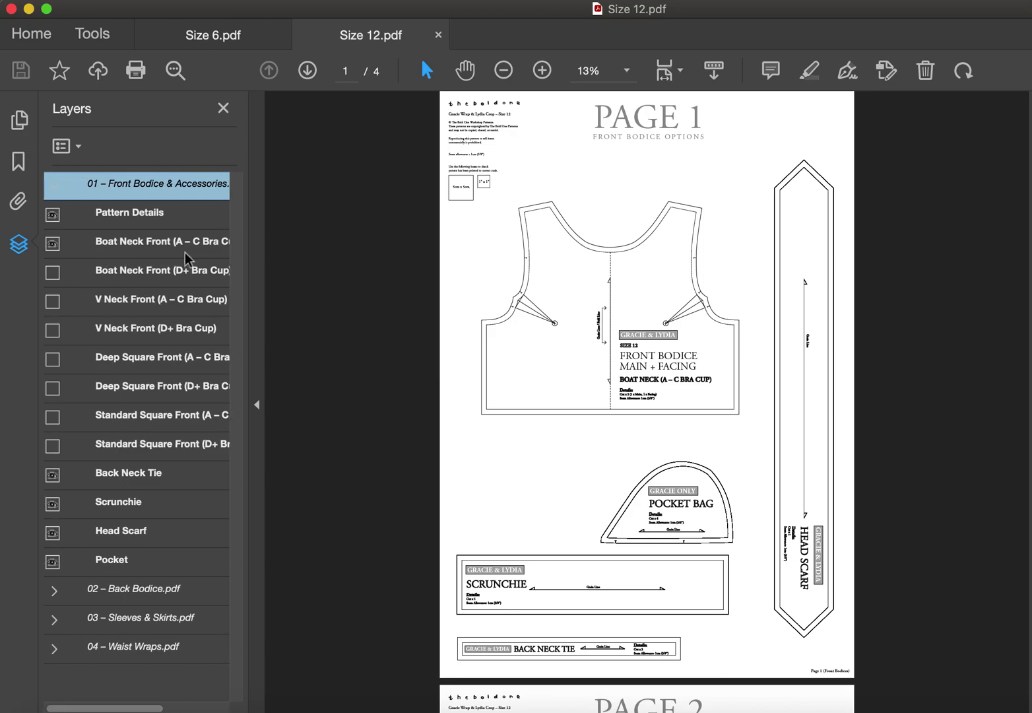
scroll(178, 250, "right", 2)
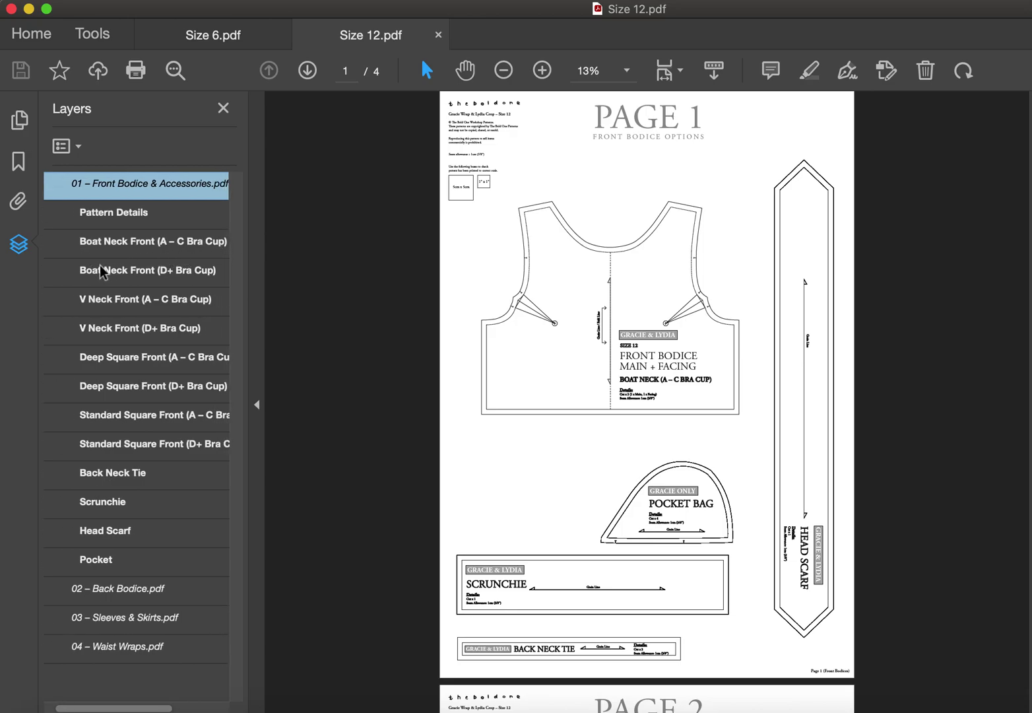
scroll(103, 269, "left", 2)
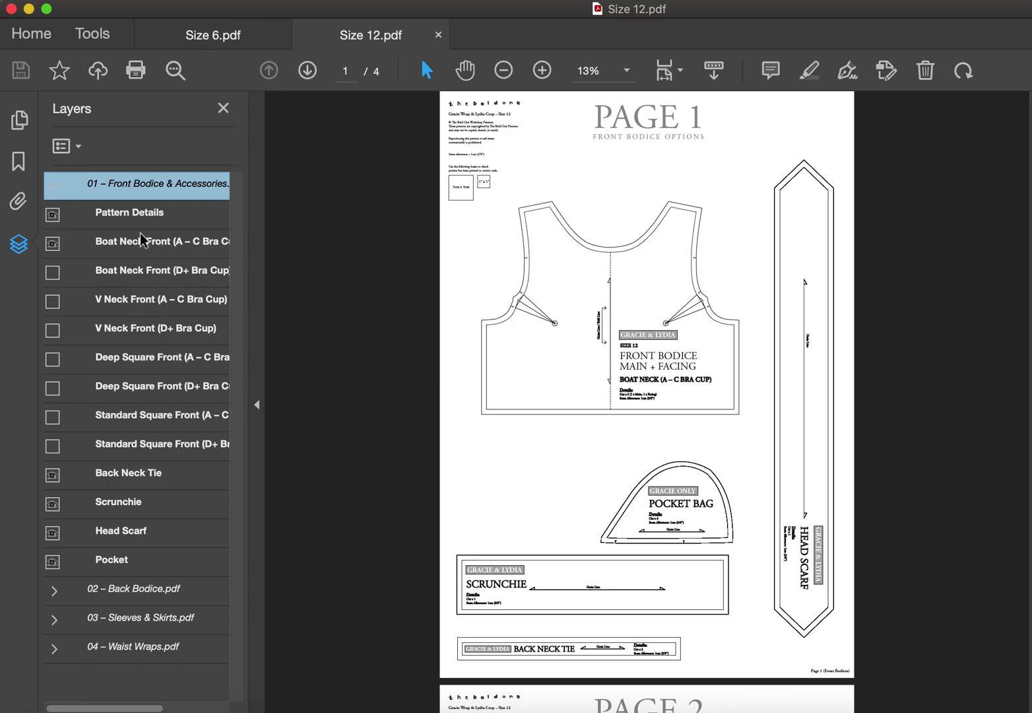
scroll(187, 369, "right", 2)
scroll(142, 367, "left", 2)
left_click(53, 244)
Turn on the Boat Neck Front (D+ Bra Cup) layer and review it on page 1.
left_click(54, 273)
scroll(183, 273, "right", 2)
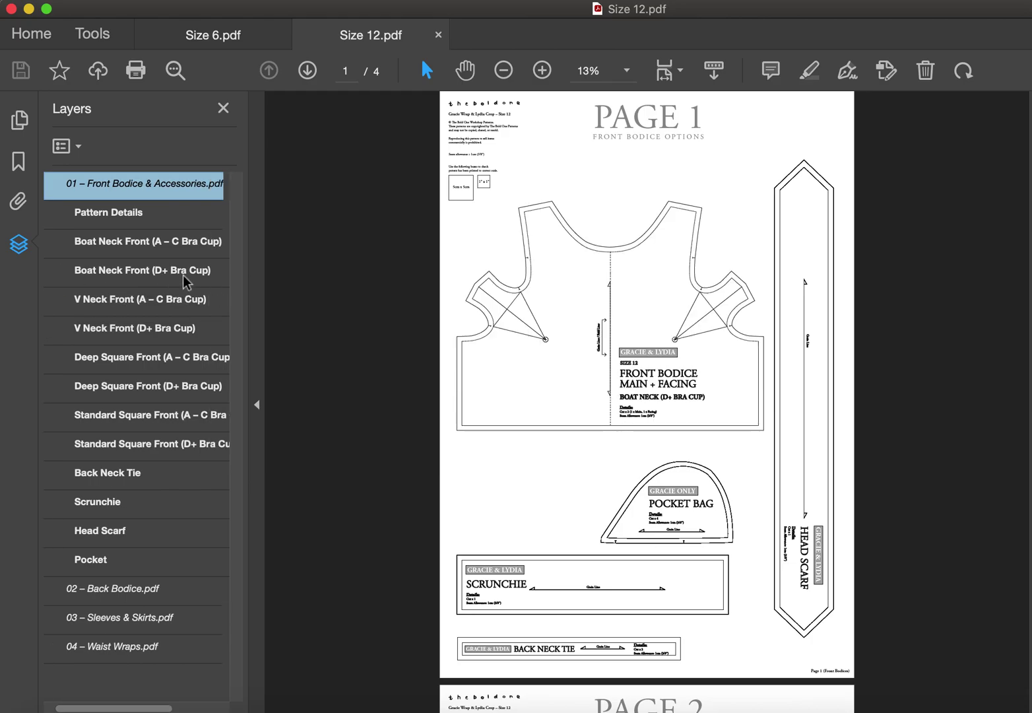
scroll(183, 274, "right", 1)
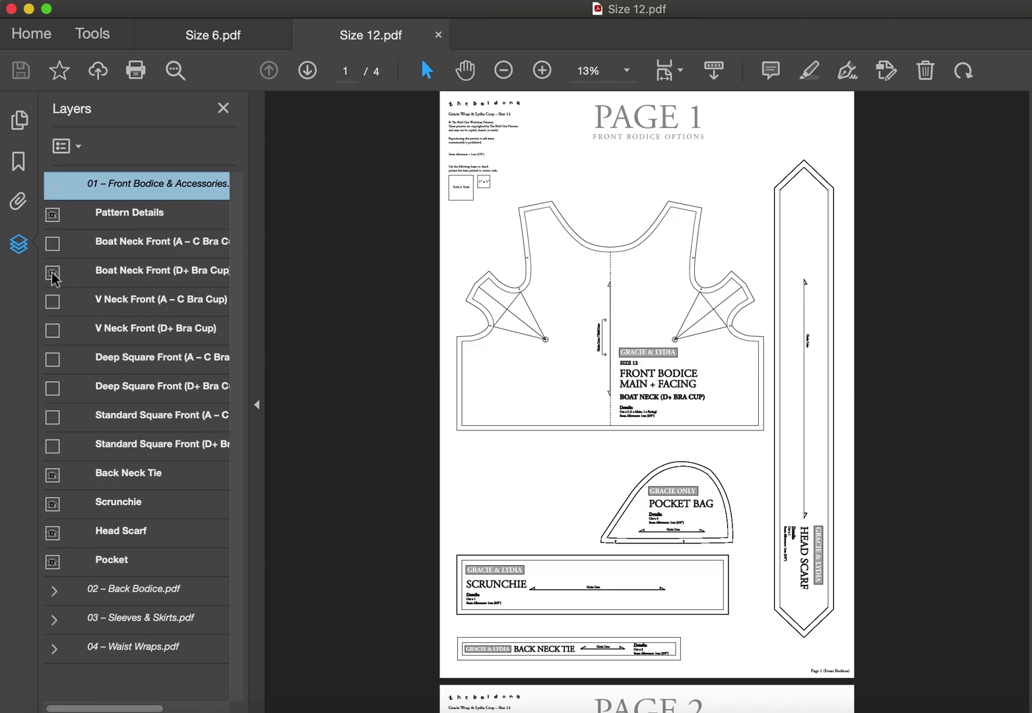
Hide D+, then preview Boat Neck, V Neck, Deep Square and Standard Square A – C fronts.
left_click(54, 274)
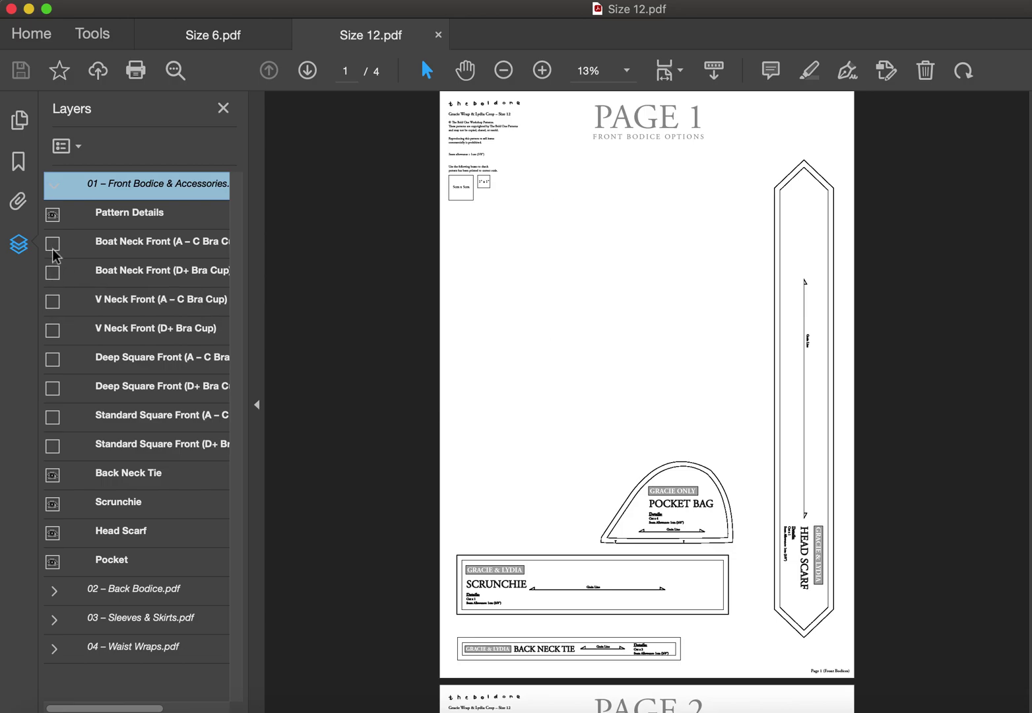
left_click(53, 250)
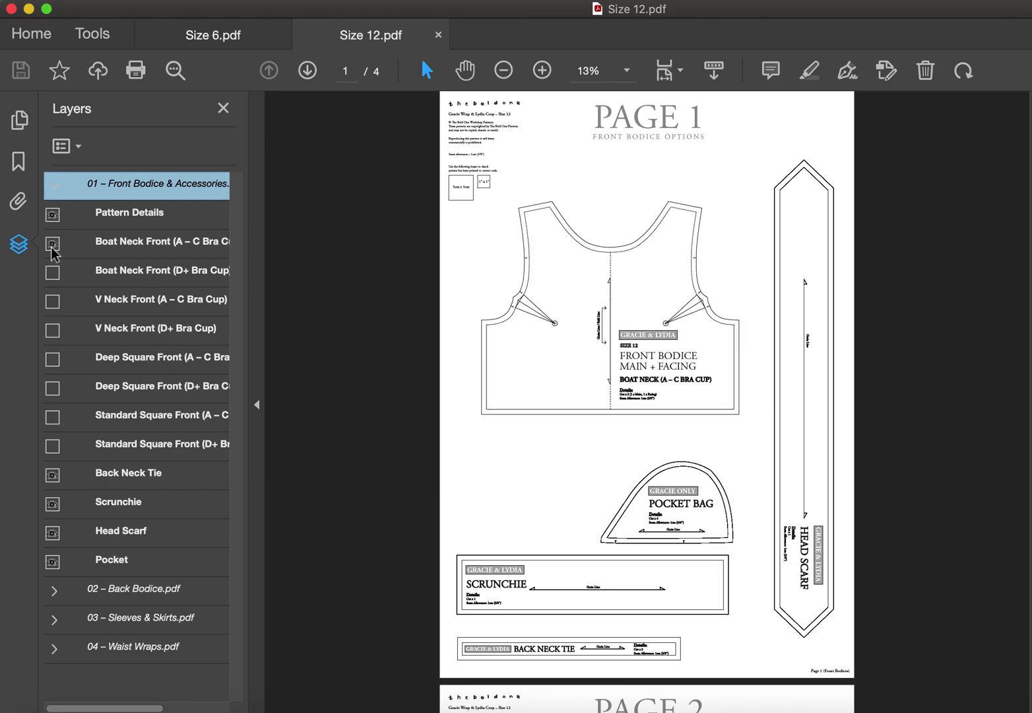
left_click(53, 248)
left_click(53, 302)
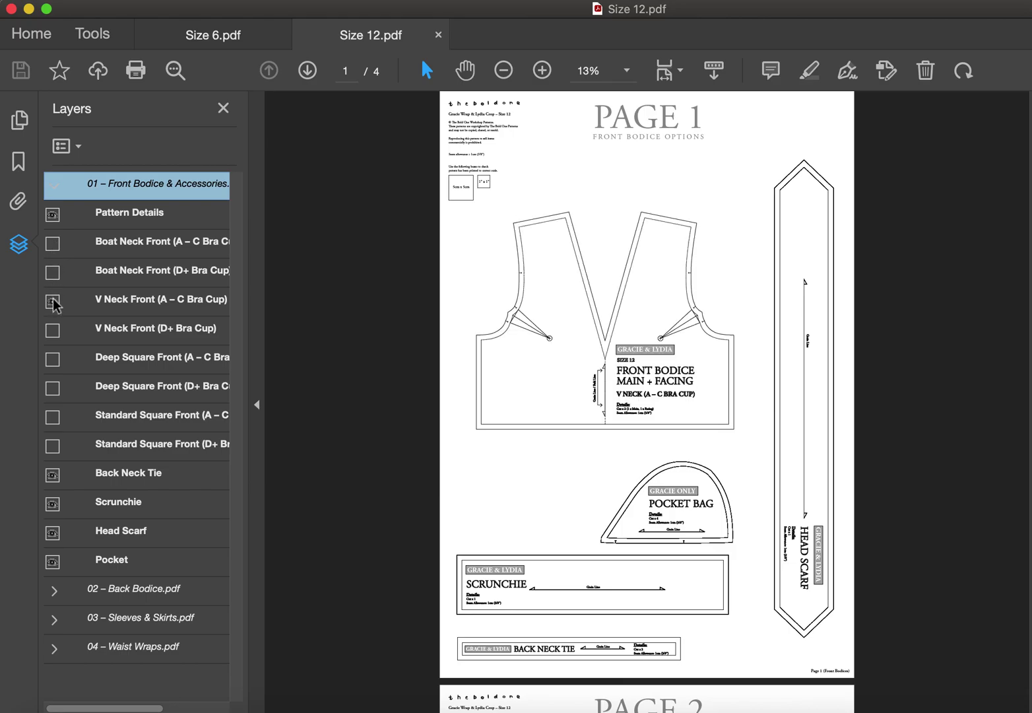
left_click(54, 302)
left_click(53, 360)
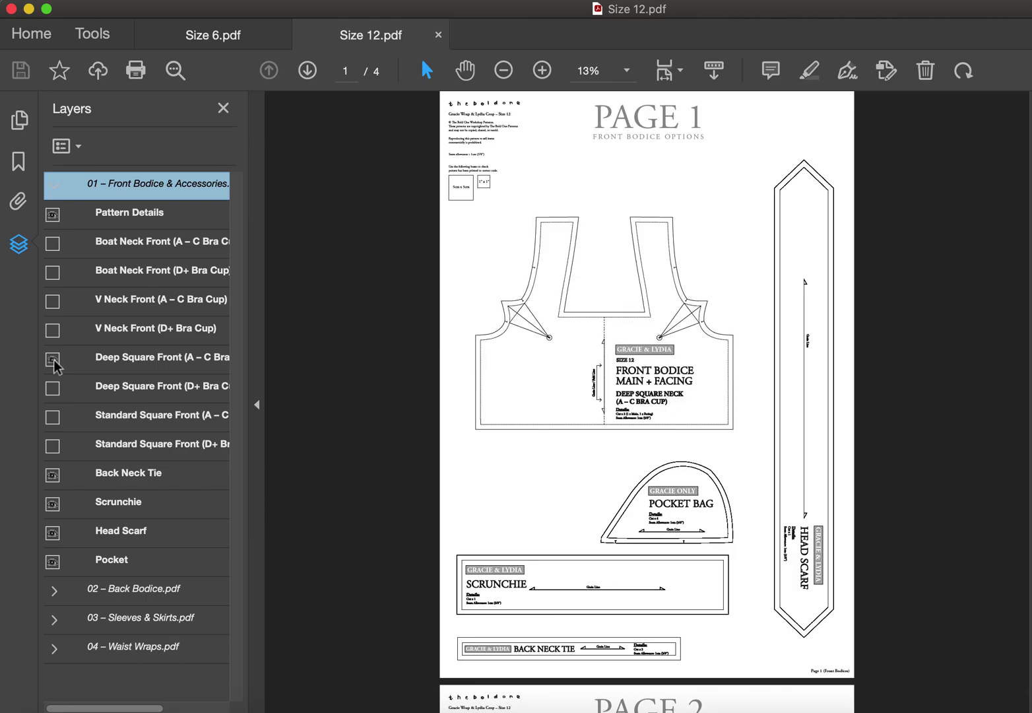
left_click(53, 359)
left_click(53, 417)
left_click(52, 417)
Compare Deep Square with V Neck fronts, then leave only Boat Neck Front (A – C) visible.
left_click(53, 360)
left_click(53, 301)
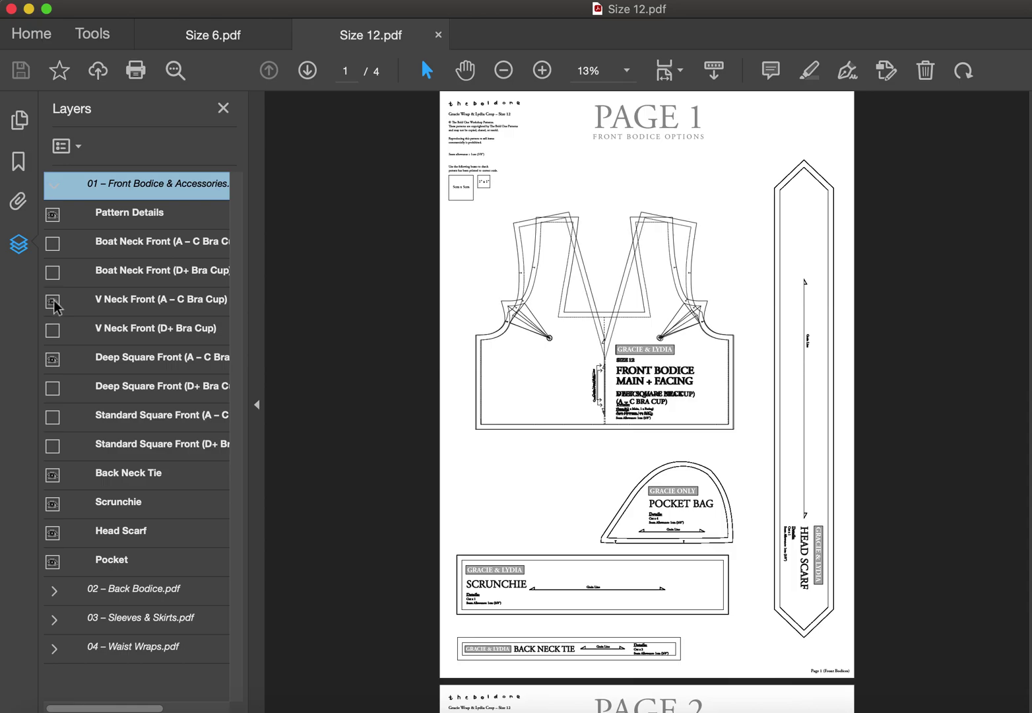
left_click(52, 302)
left_click(52, 359)
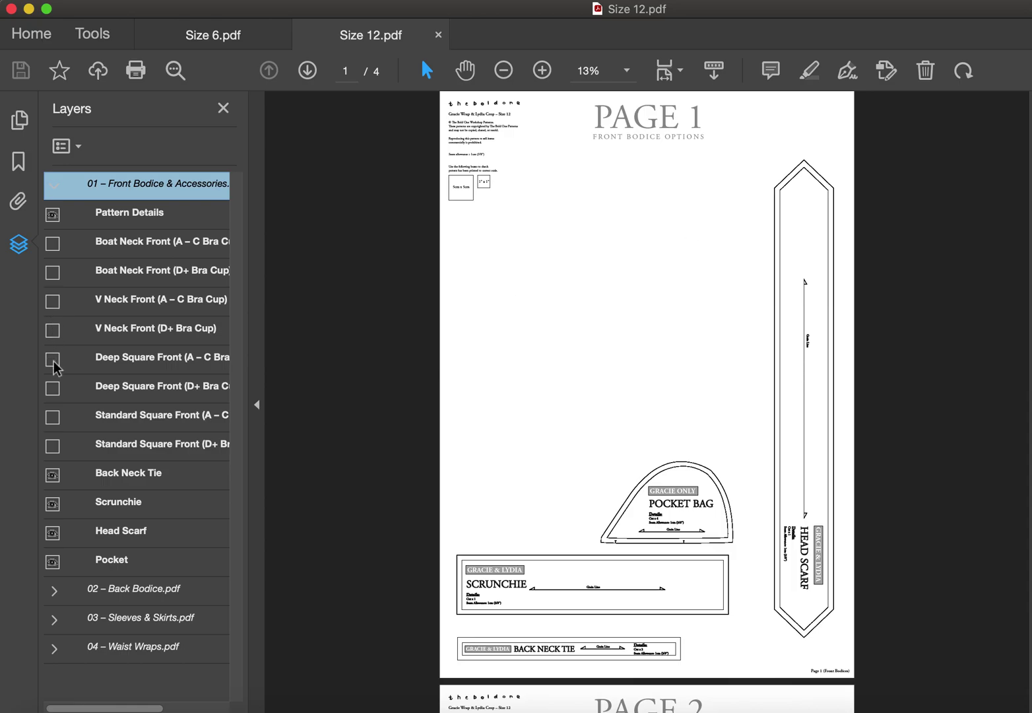
left_click(54, 244)
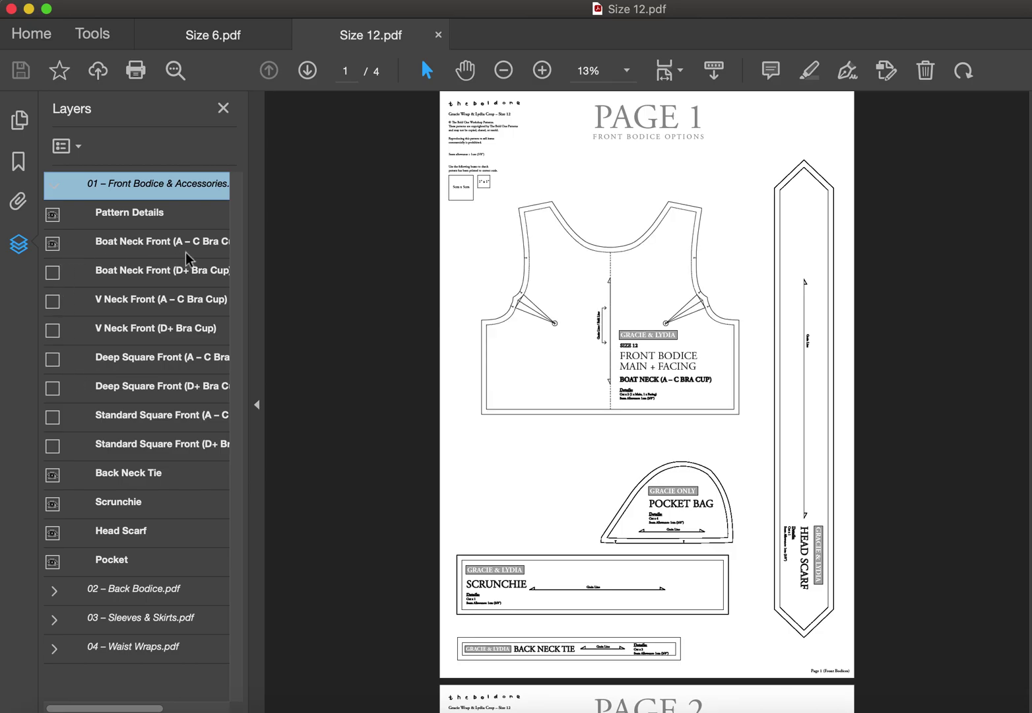
scroll(186, 252, "right", 2)
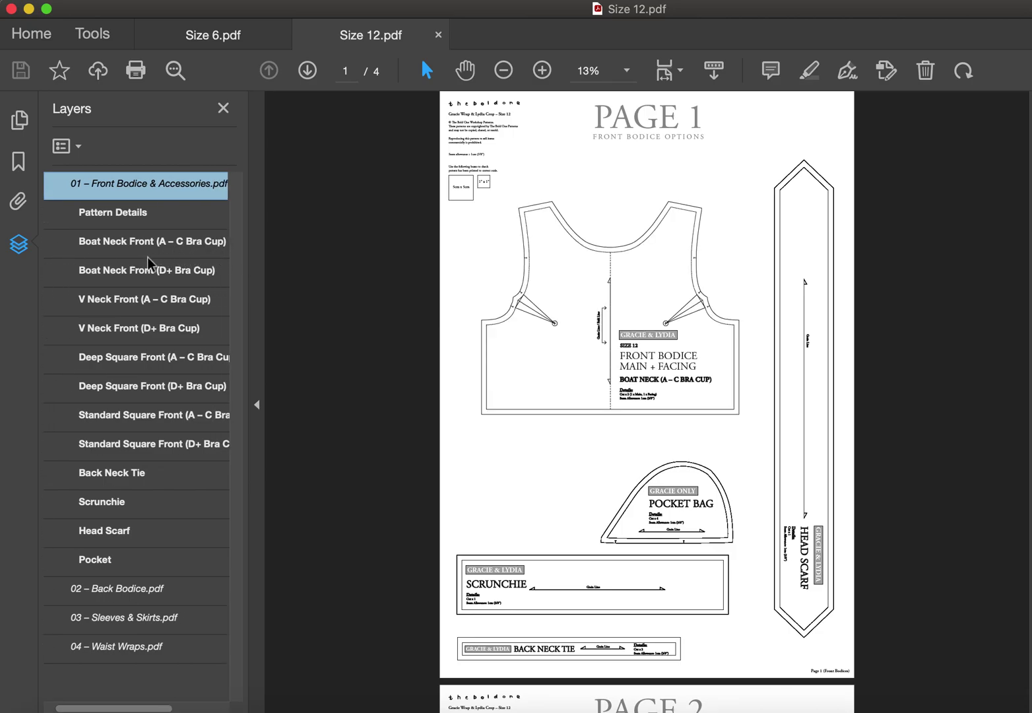
scroll(148, 256, "left", 2)
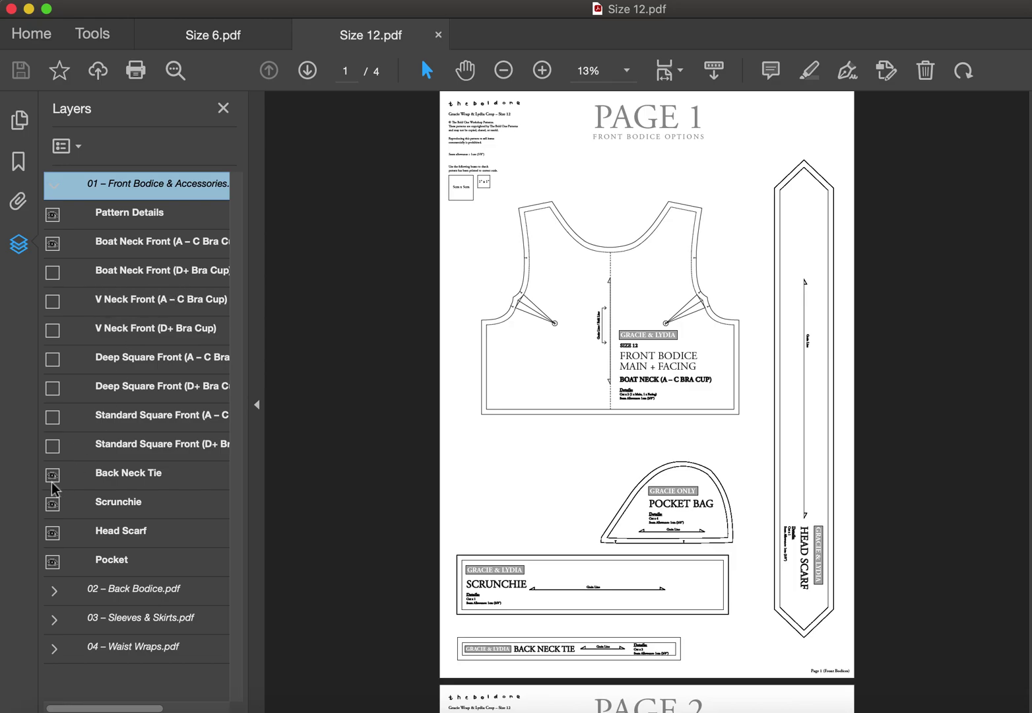
Turn off the Back Neck Tie layer on page 1.
left_click(54, 475)
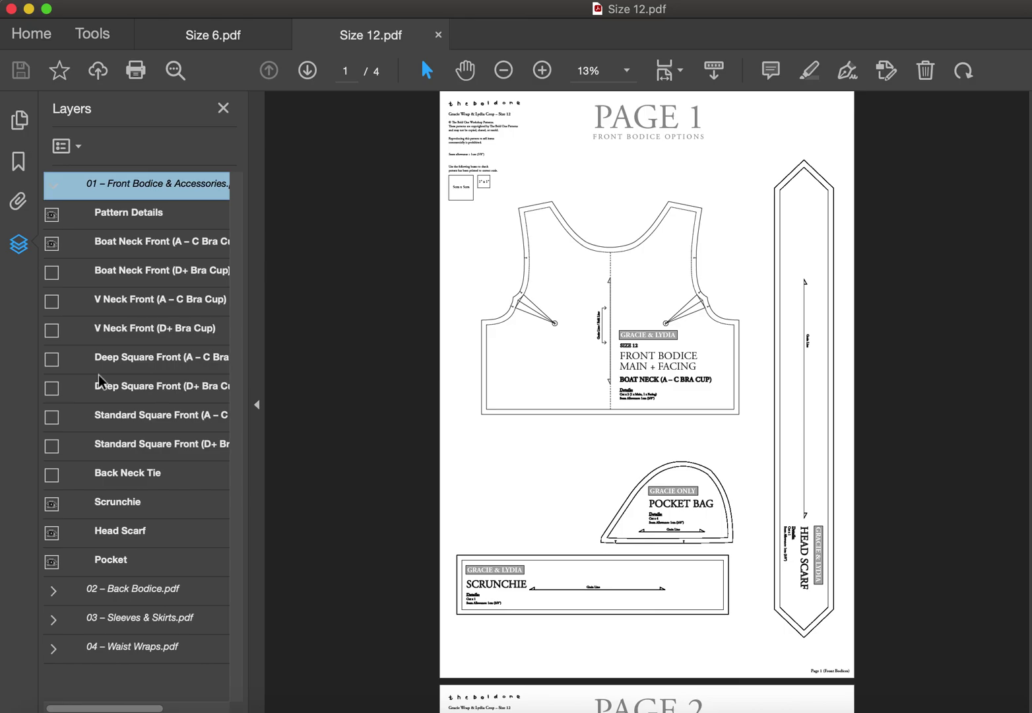
Collapse the front group, expand 02 – Back Bodice, and look over page 2.
left_click(56, 188)
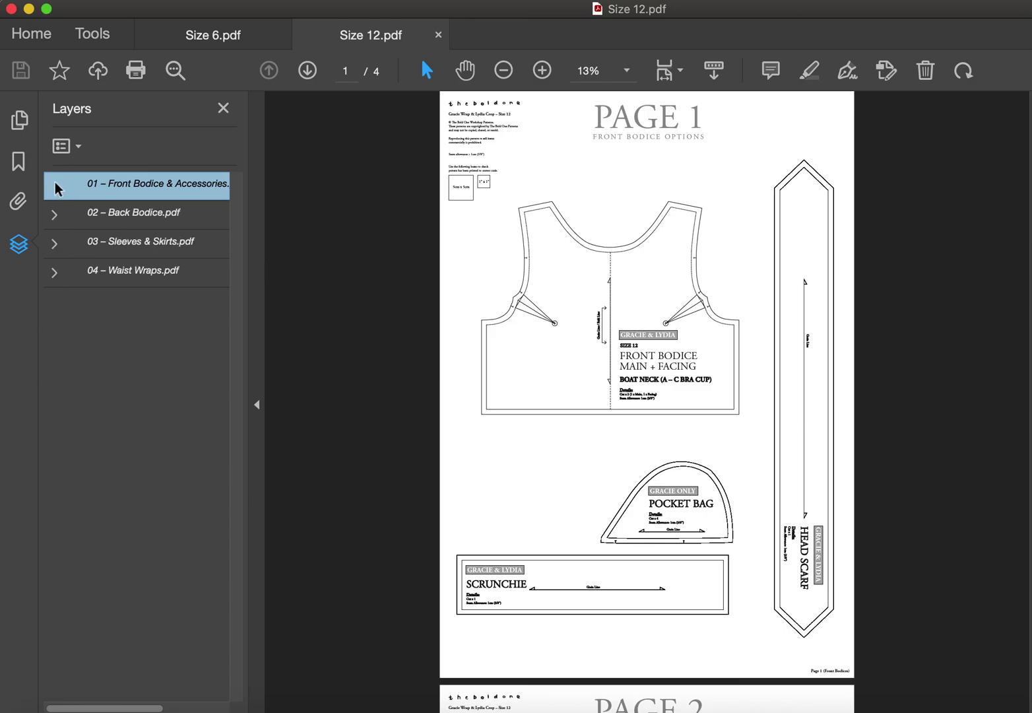
left_click(56, 214)
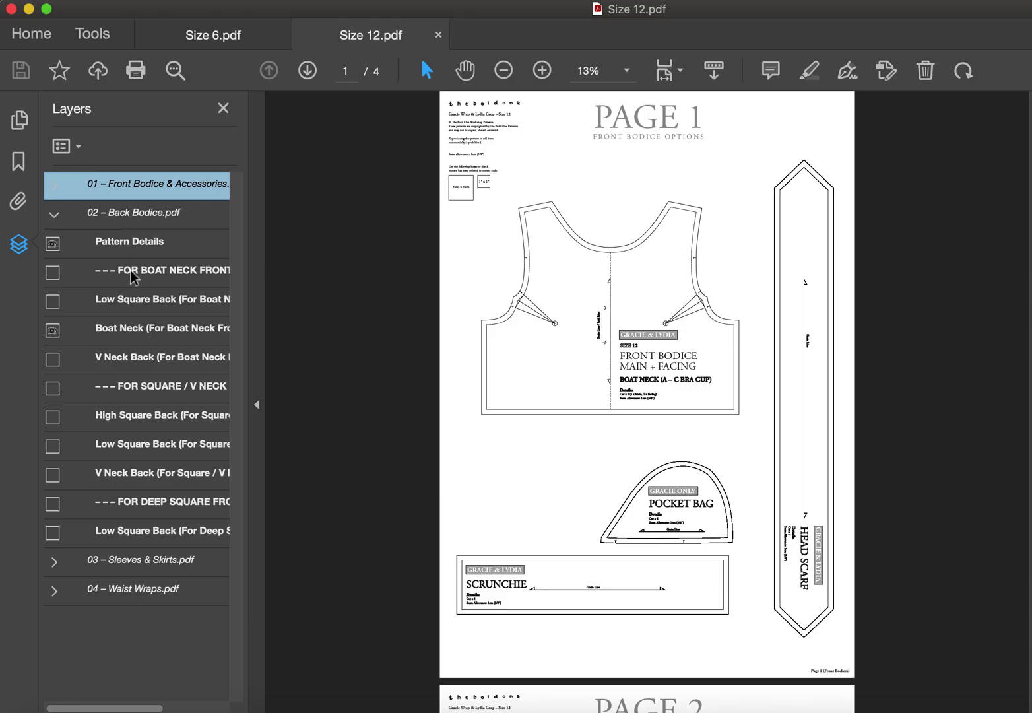
scroll(131, 270, "right", 3)
scroll(131, 270, "left", 3)
scroll(155, 275, "right", 2)
scroll(102, 272, "left", 2)
scroll(146, 273, "right", 2)
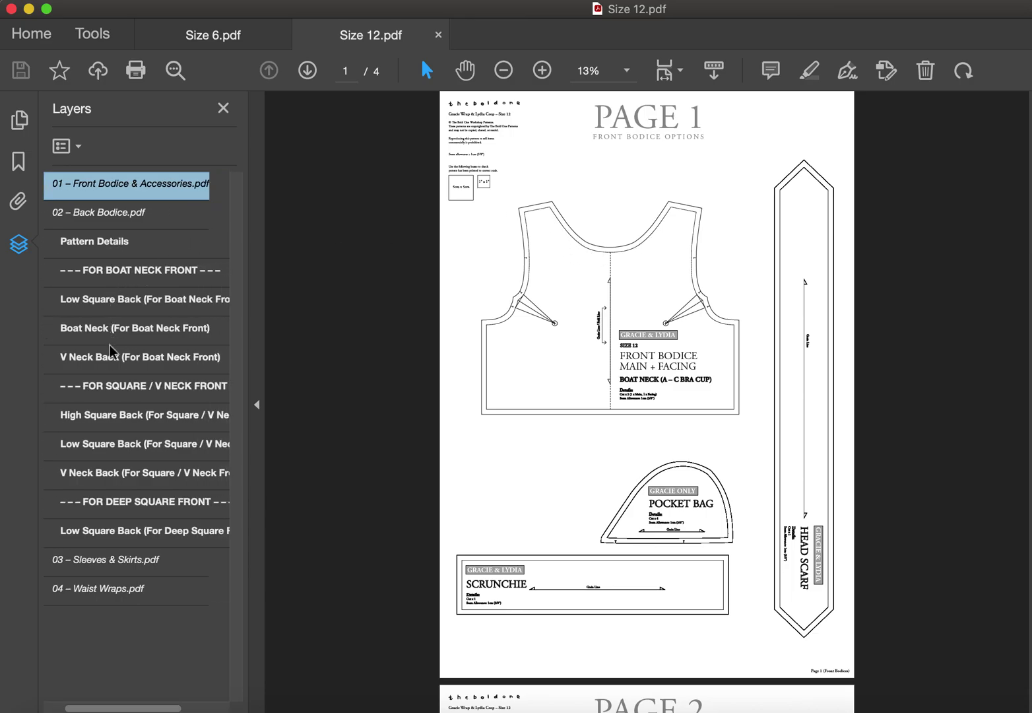
scroll(105, 360, "left", 1)
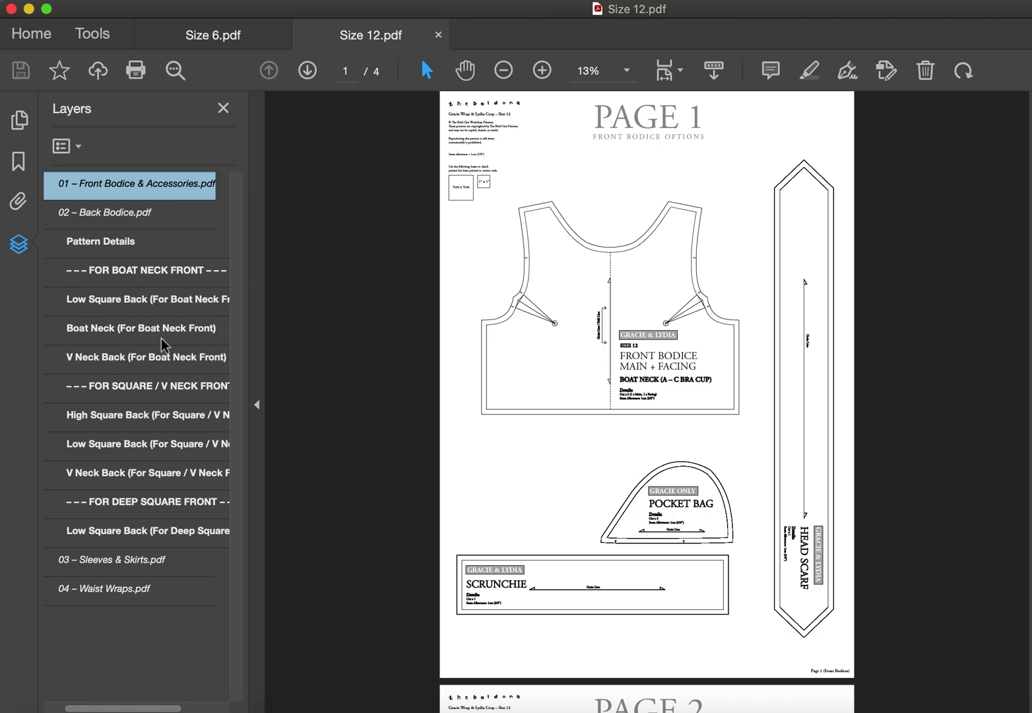
scroll(168, 413, "right", 1)
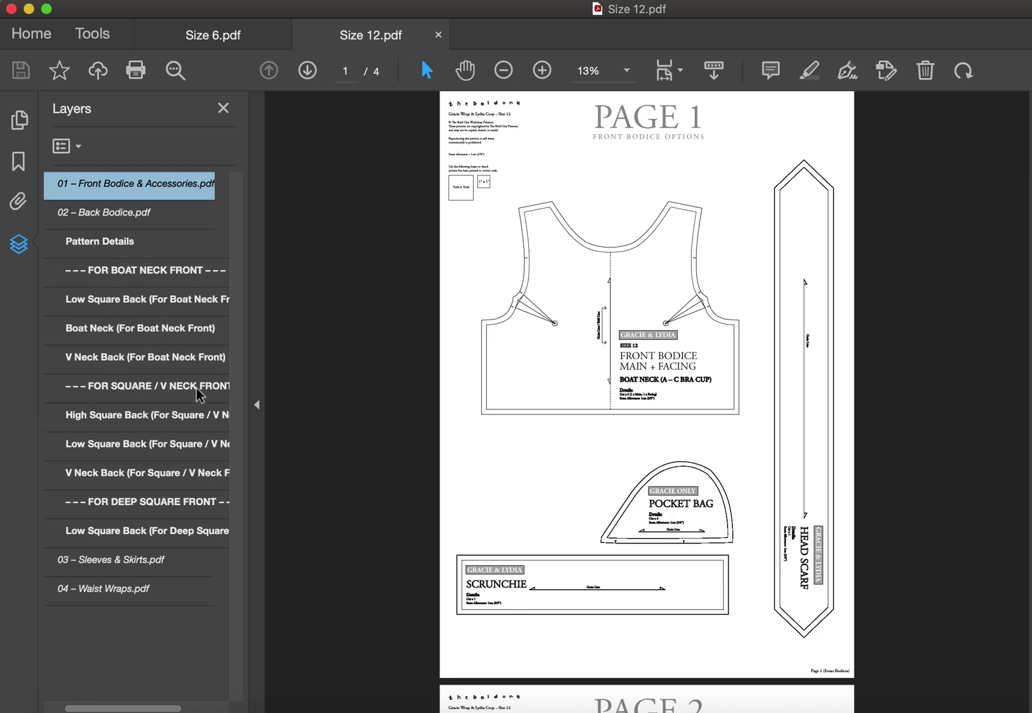
scroll(145, 387, "right", 3)
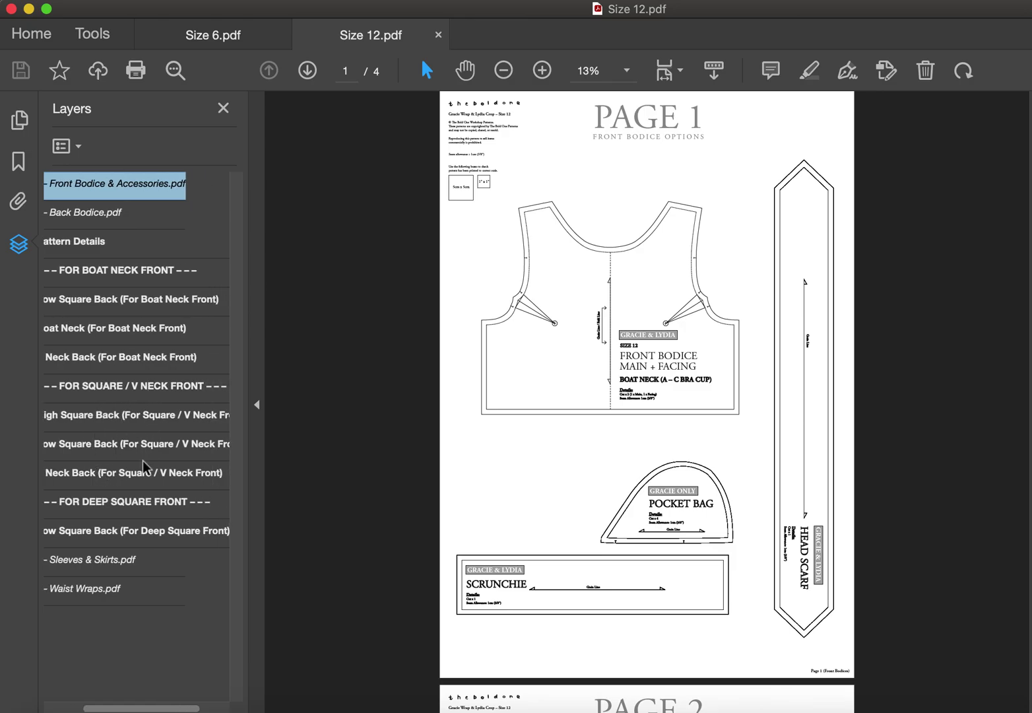
scroll(145, 420, "left", 4)
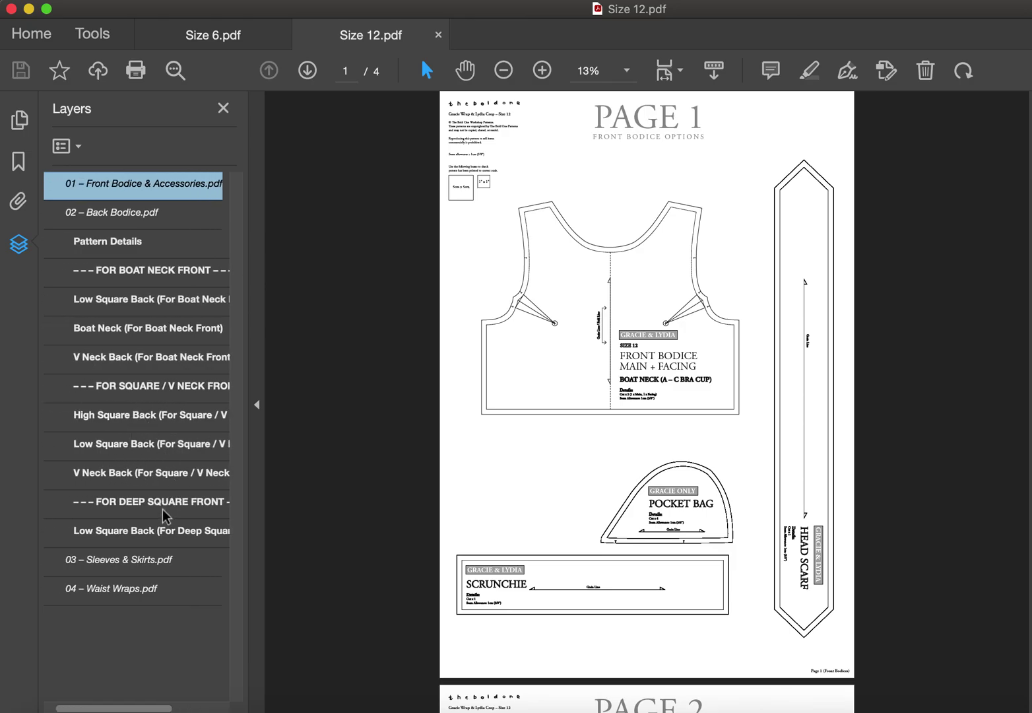
scroll(143, 532, "left", 3)
scroll(162, 389, "right", 4)
scroll(127, 312, "left", 2)
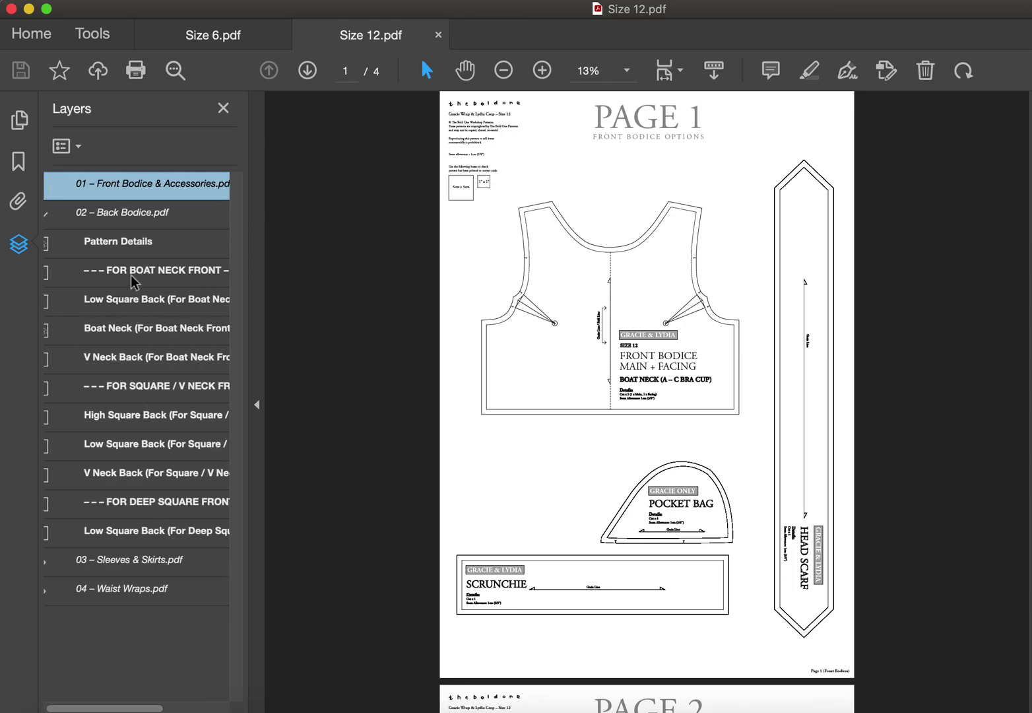
scroll(135, 362, "left", 1)
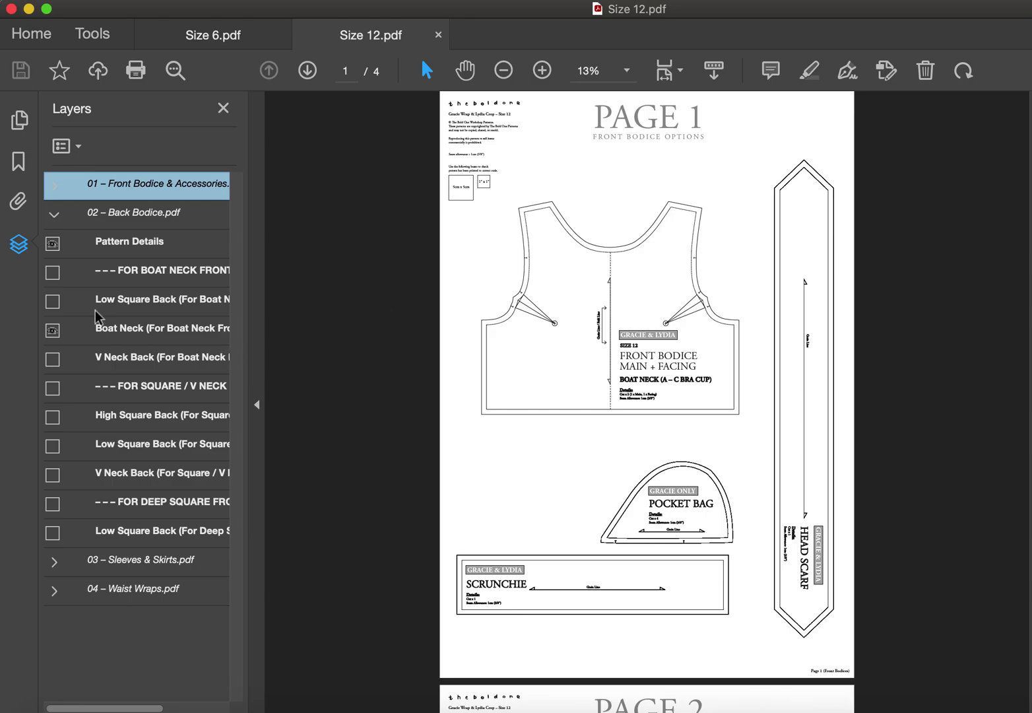
scroll(134, 288, "right", 3)
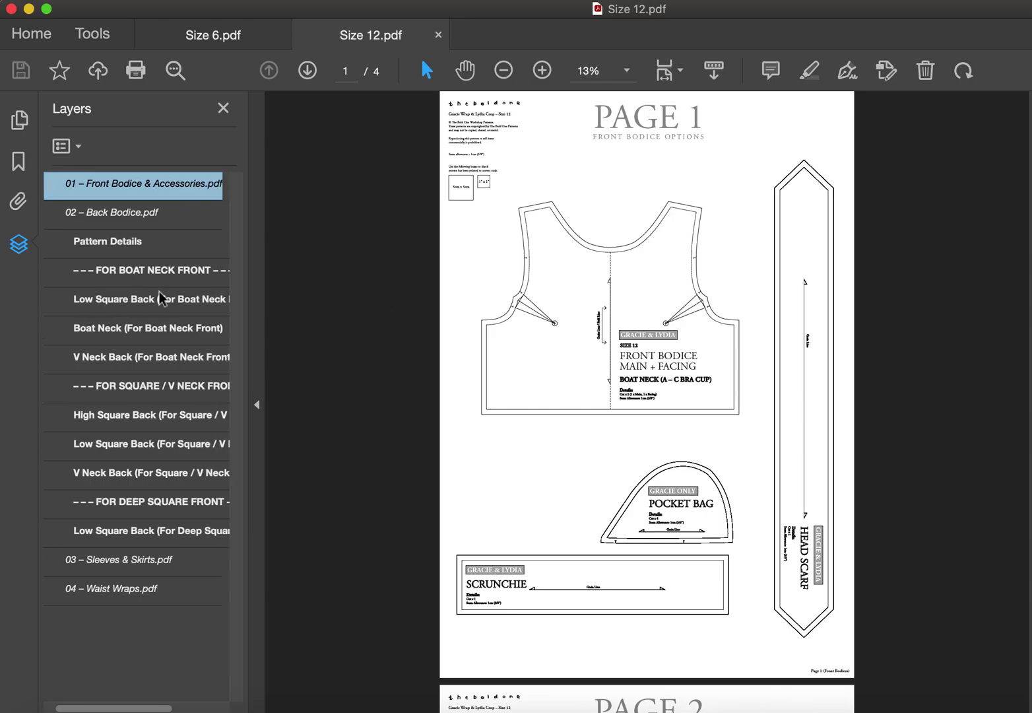
scroll(106, 317, "left", 3)
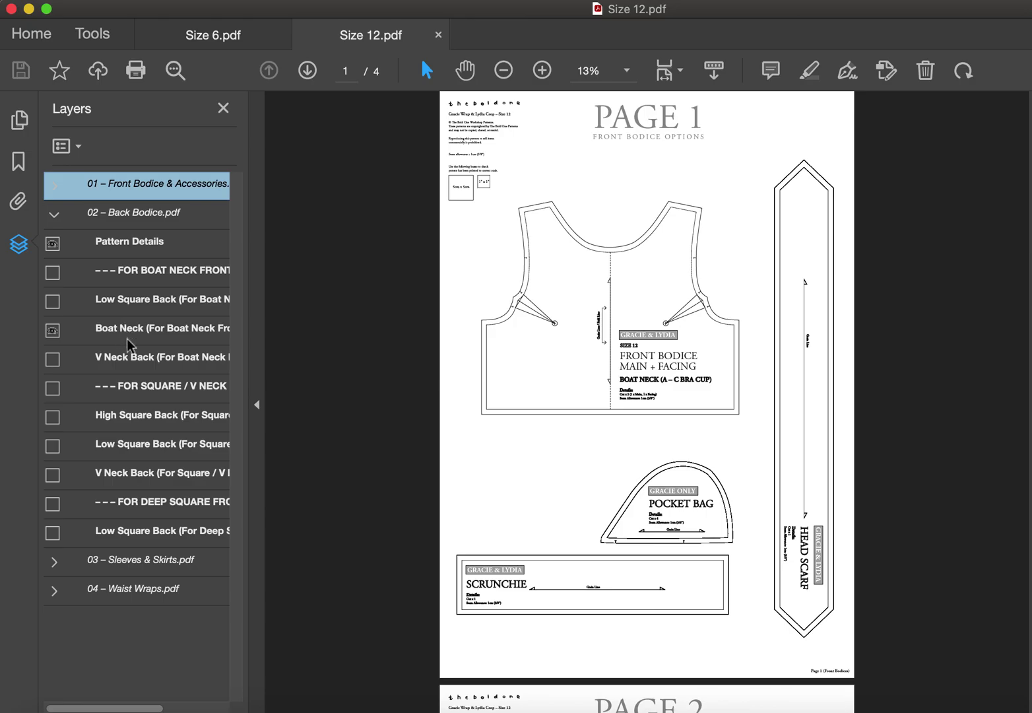
Swap between the Boat Neck Back and Low Square Back pieces on page 2.
left_click(52, 330)
left_click(53, 301)
scroll(644, 382, "down", 10)
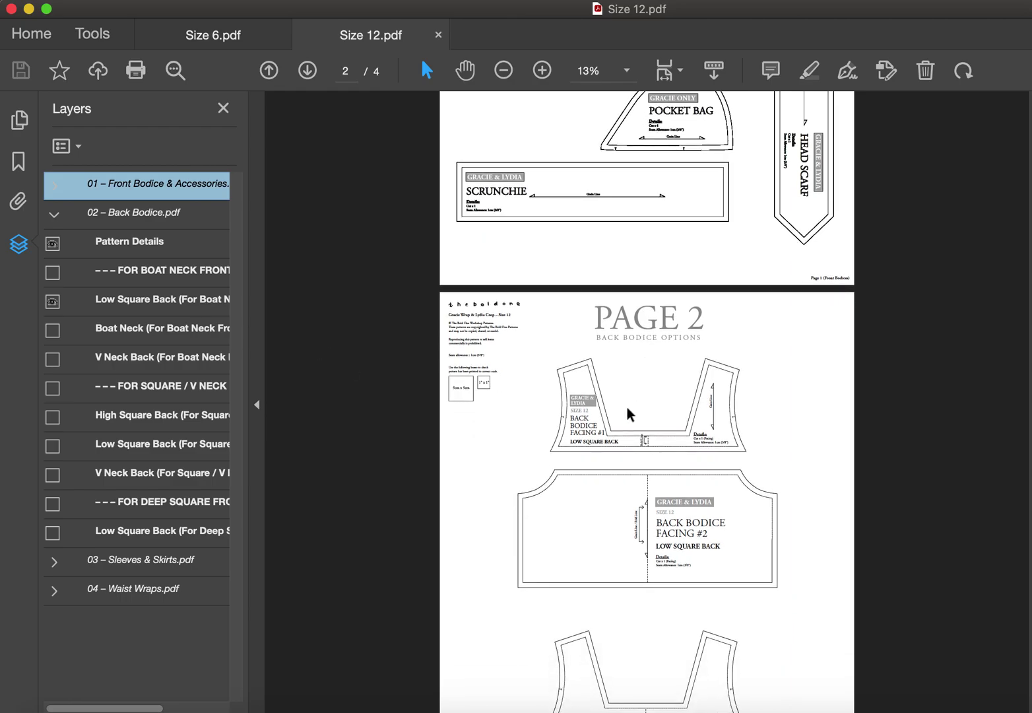
scroll(588, 389, "down", 5)
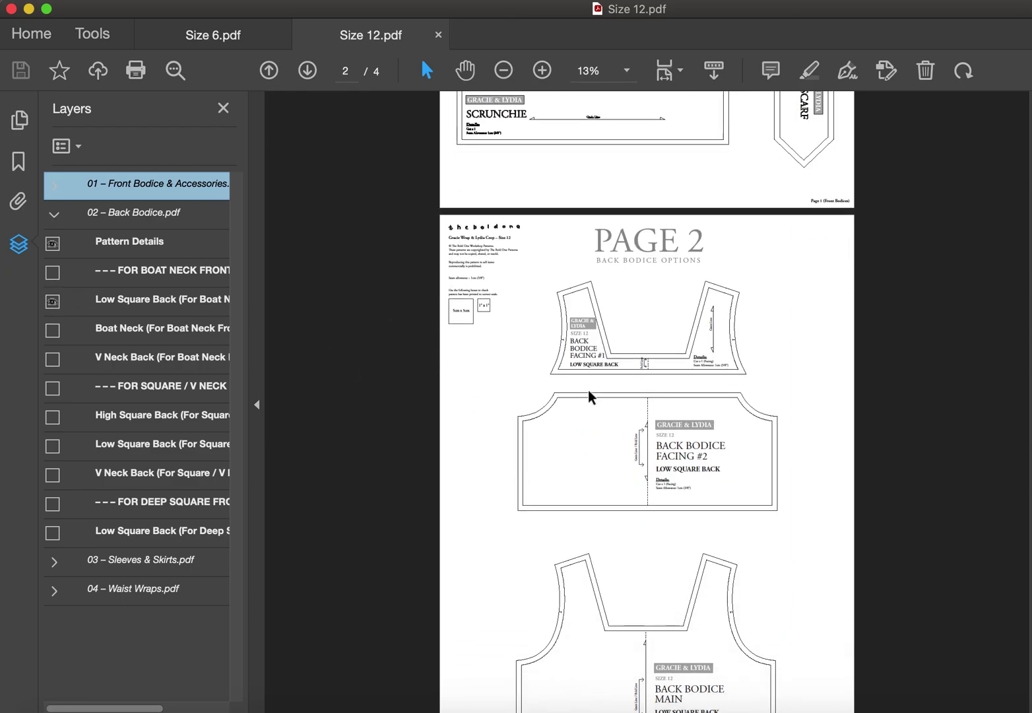
left_click(52, 302)
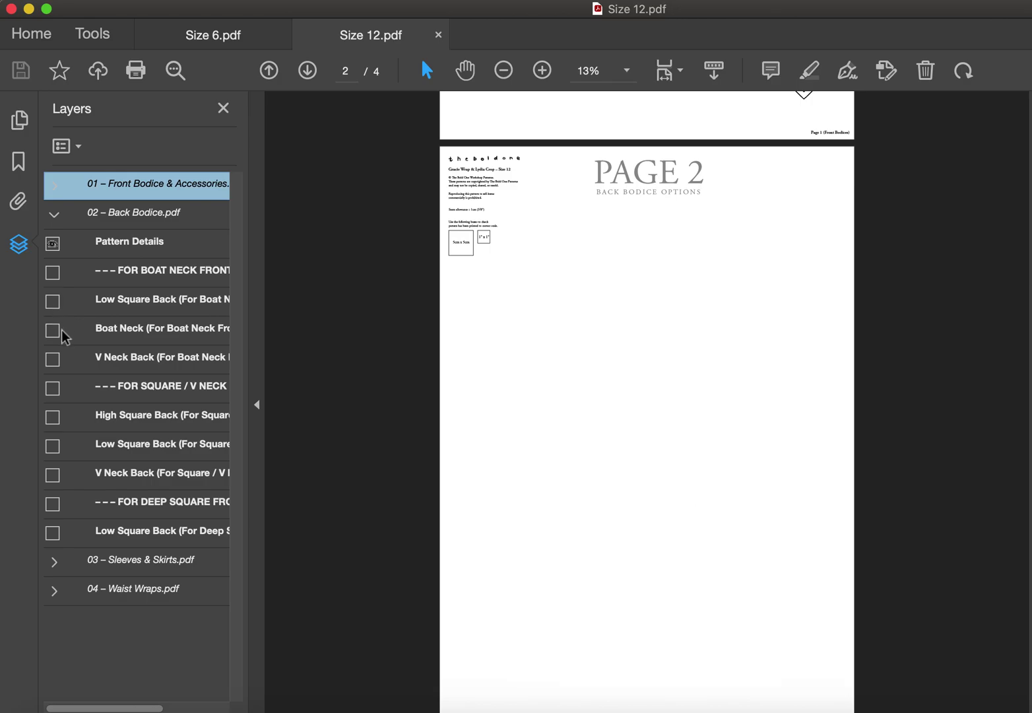
left_click(54, 332)
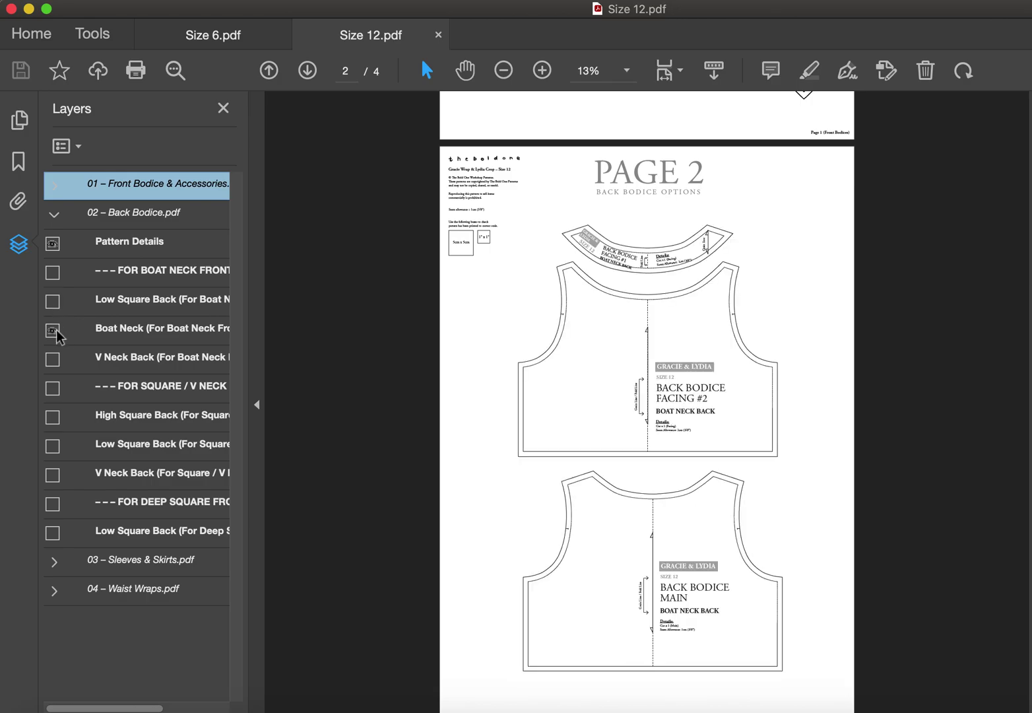
left_click(55, 332)
Preview Low Square and V Neck backs, keep only Boat Neck Back, and collapse the group.
left_click(52, 302)
left_click(54, 303)
left_click(53, 359)
left_click(54, 358)
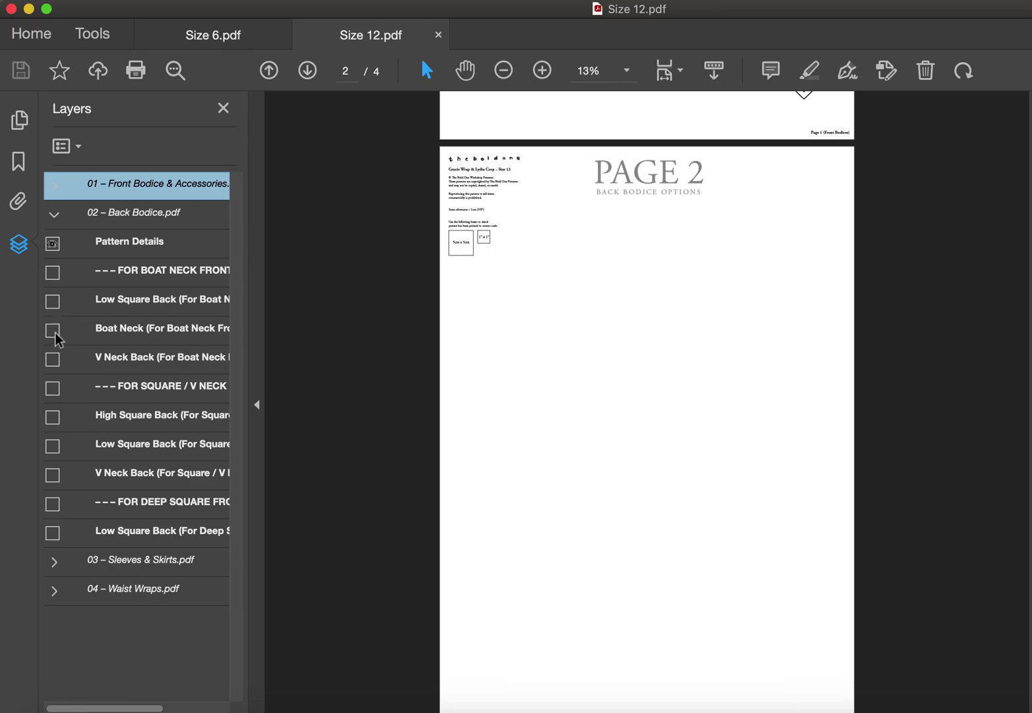
left_click(54, 331)
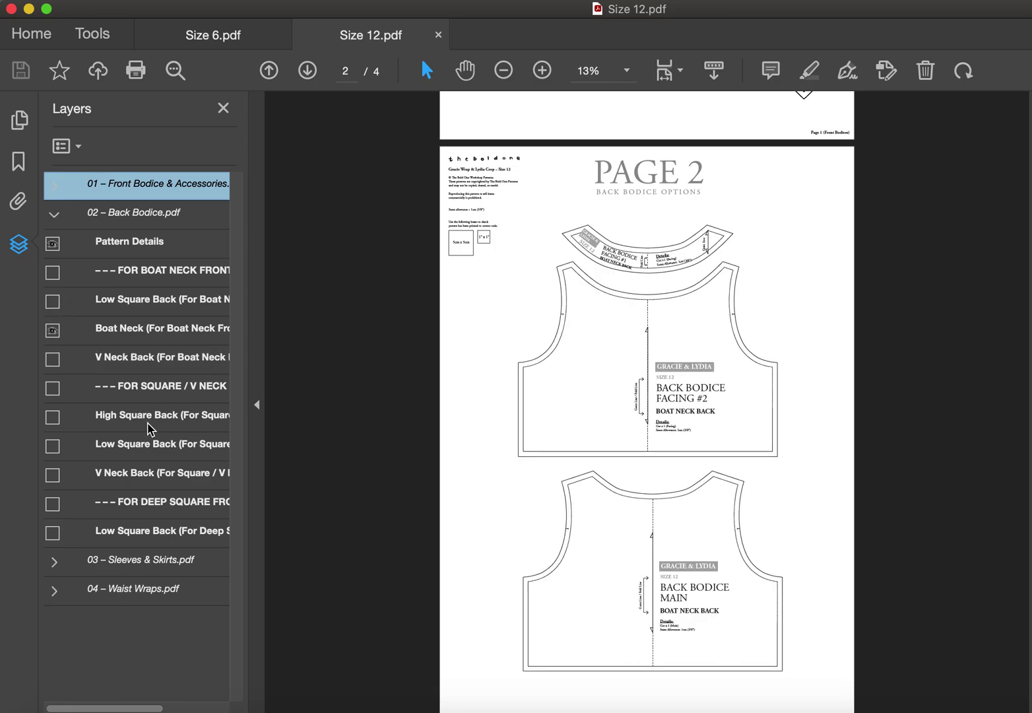
left_click(55, 212)
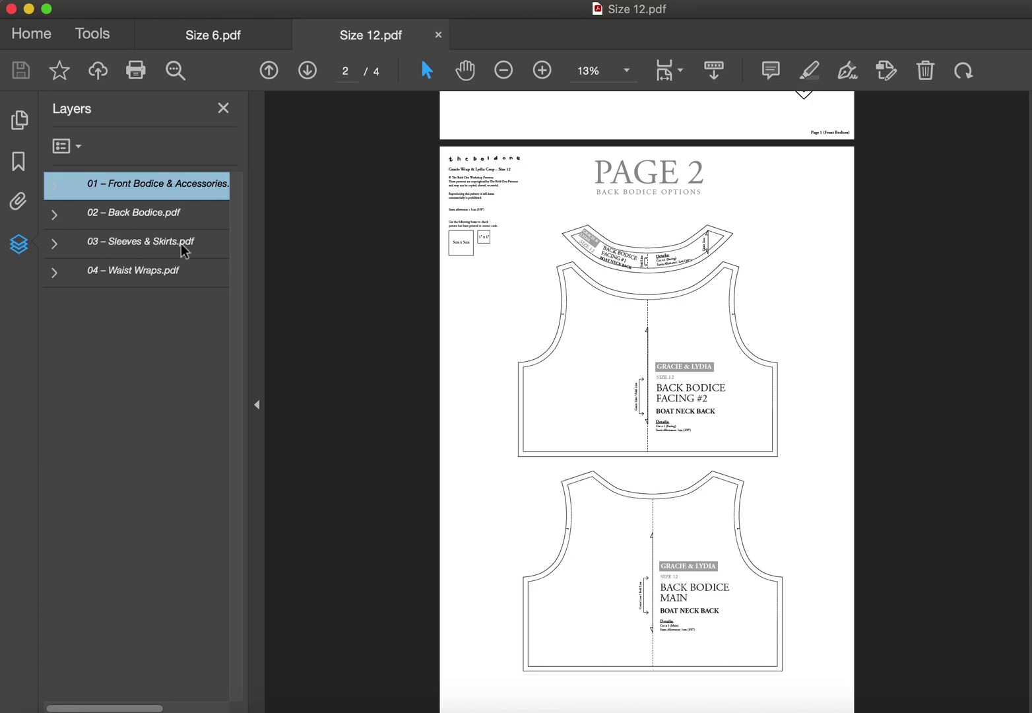
Expand 03 – Sleeves & Skirts and keep Long Shirred Sleeve visible, Short Puff Sleeve hidden.
left_click(54, 244)
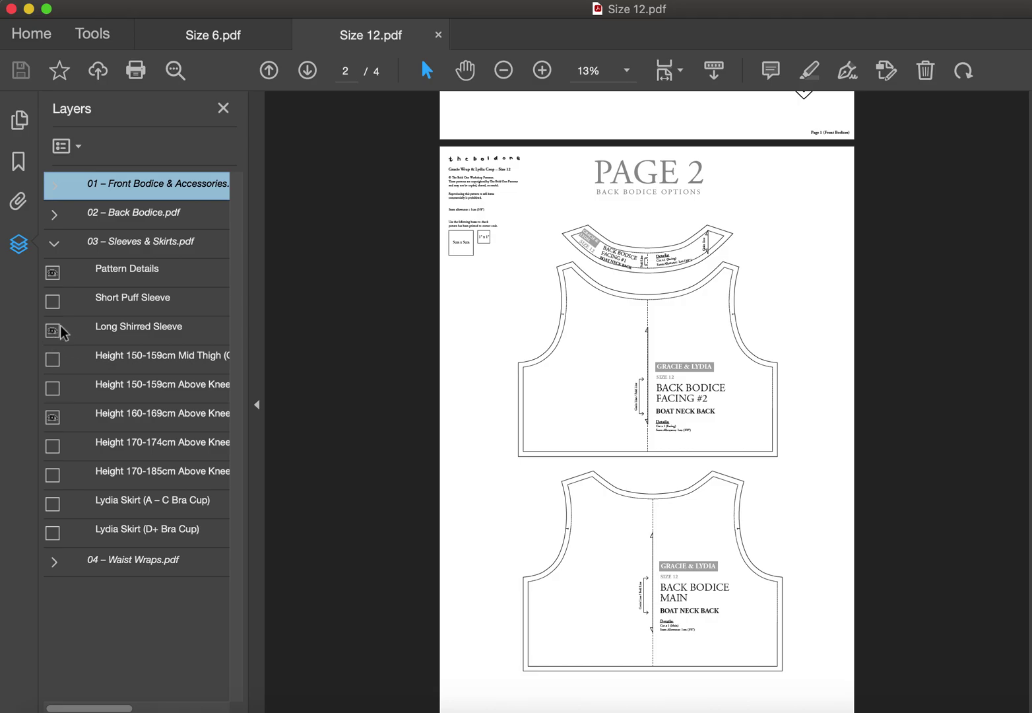
scroll(722, 390, "down", 5)
scroll(722, 396, "down", 5)
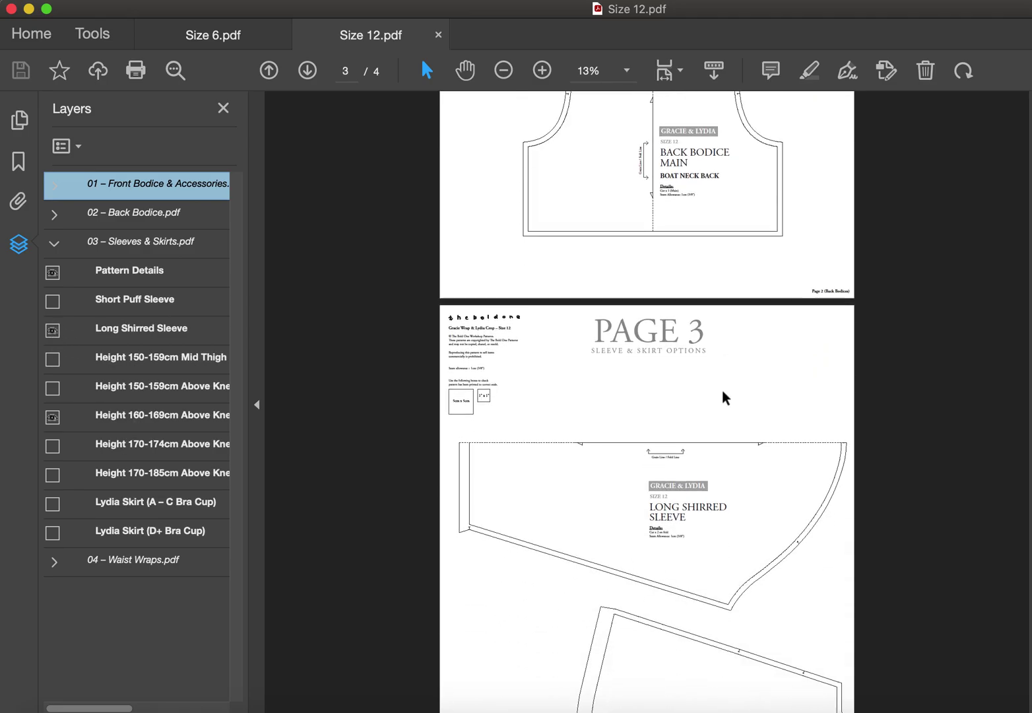
left_click(53, 334)
left_click(52, 332)
left_click(53, 302)
left_click(55, 331)
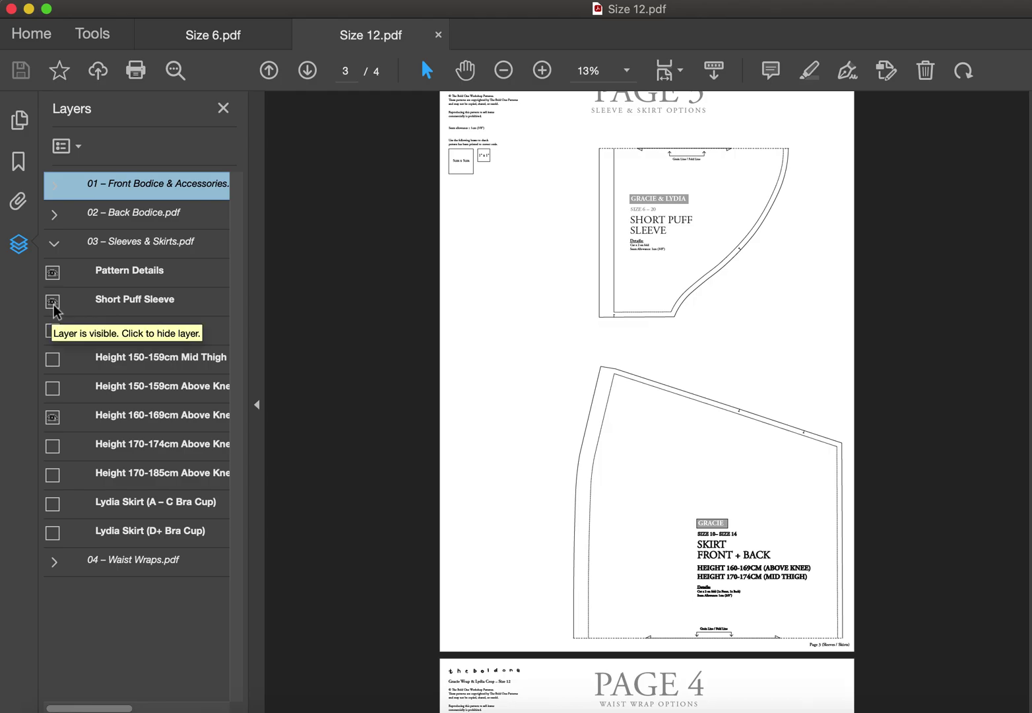
left_click(53, 302)
left_click(53, 330)
scroll(108, 351, "right", 2)
scroll(139, 351, "left", 2)
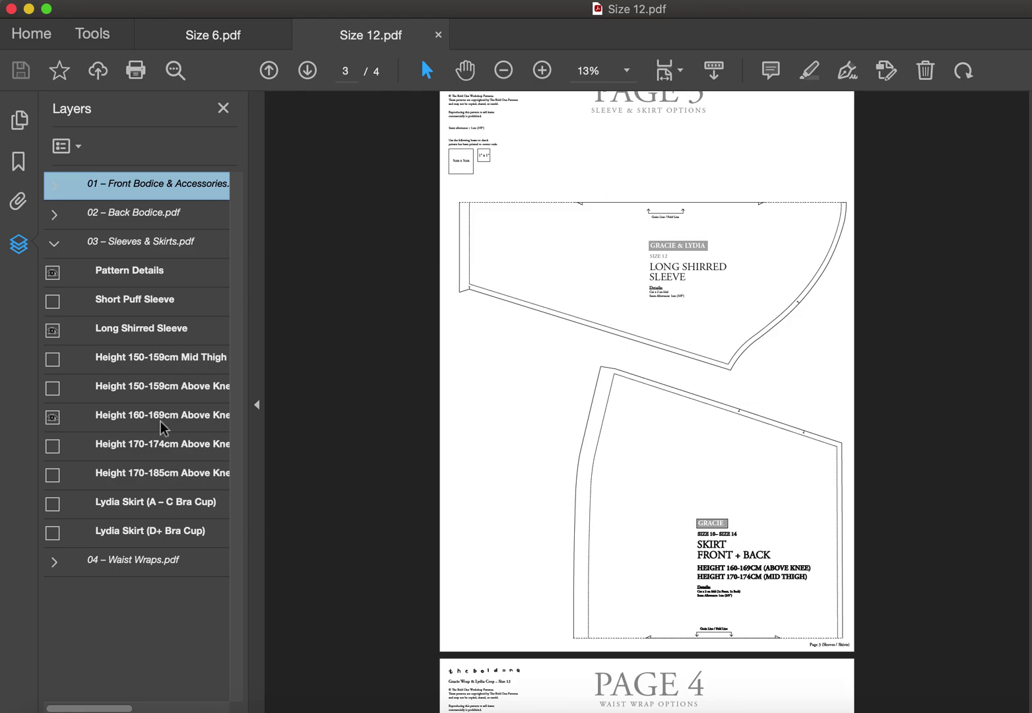
scroll(161, 383, "right", 8)
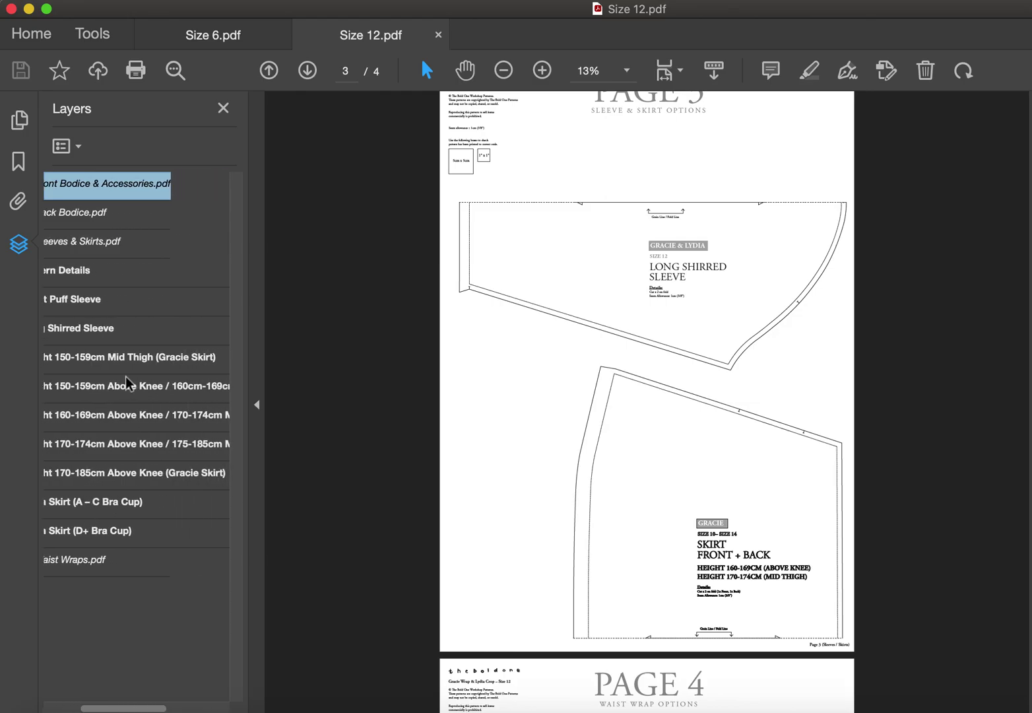
scroll(119, 375, "left", 5)
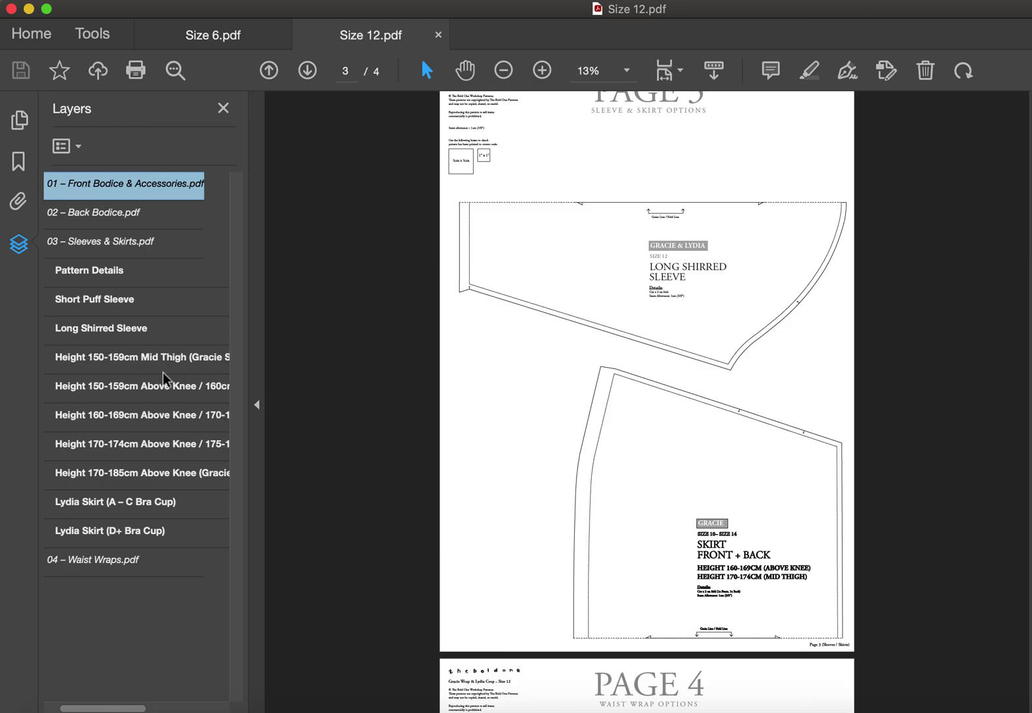
scroll(115, 389, "right", 3)
scroll(114, 389, "left", 4)
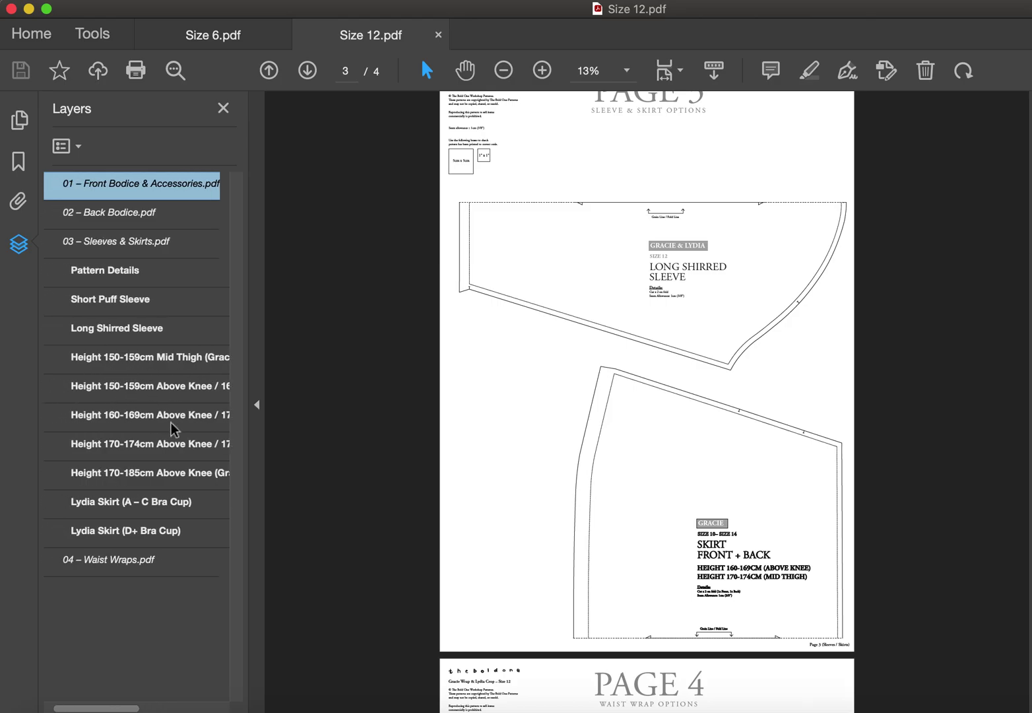
scroll(170, 422, "right", 3)
scroll(186, 422, "left", 3)
scroll(155, 388, "right", 3)
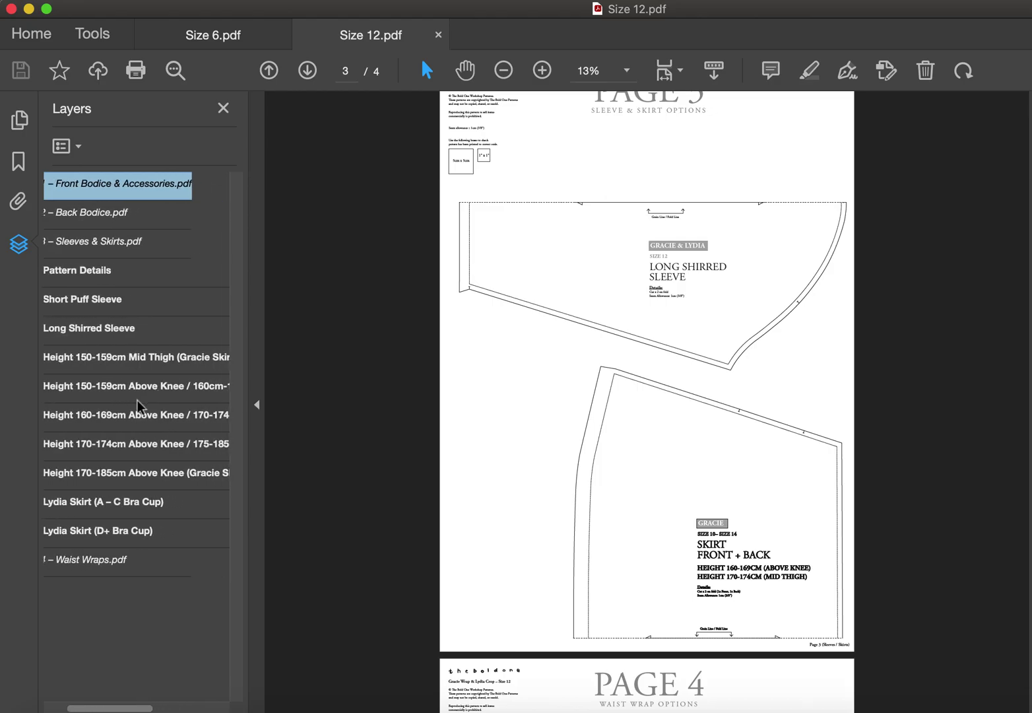
scroll(138, 406, "right", 3)
scroll(137, 400, "left", 5)
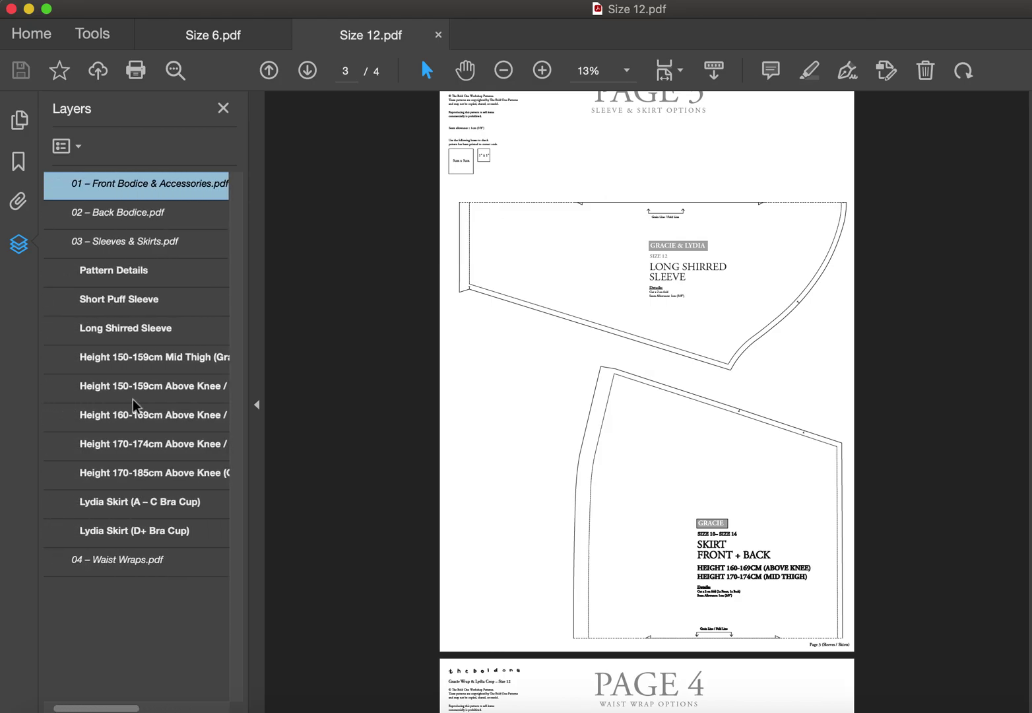
scroll(150, 393, "right", 4)
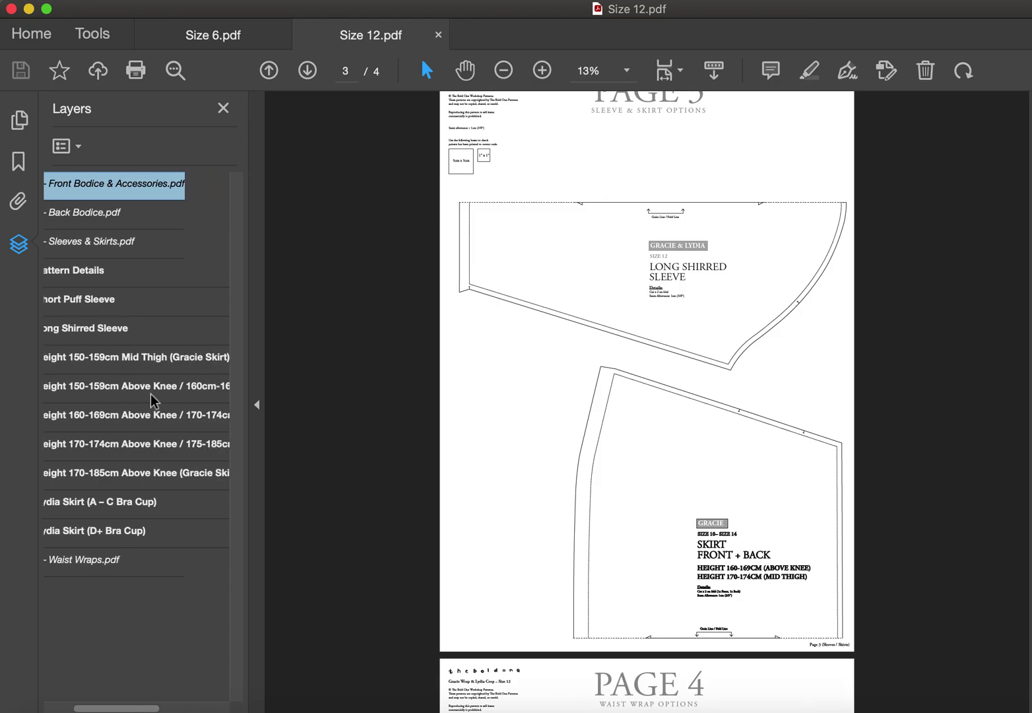
scroll(136, 395, "right", 3)
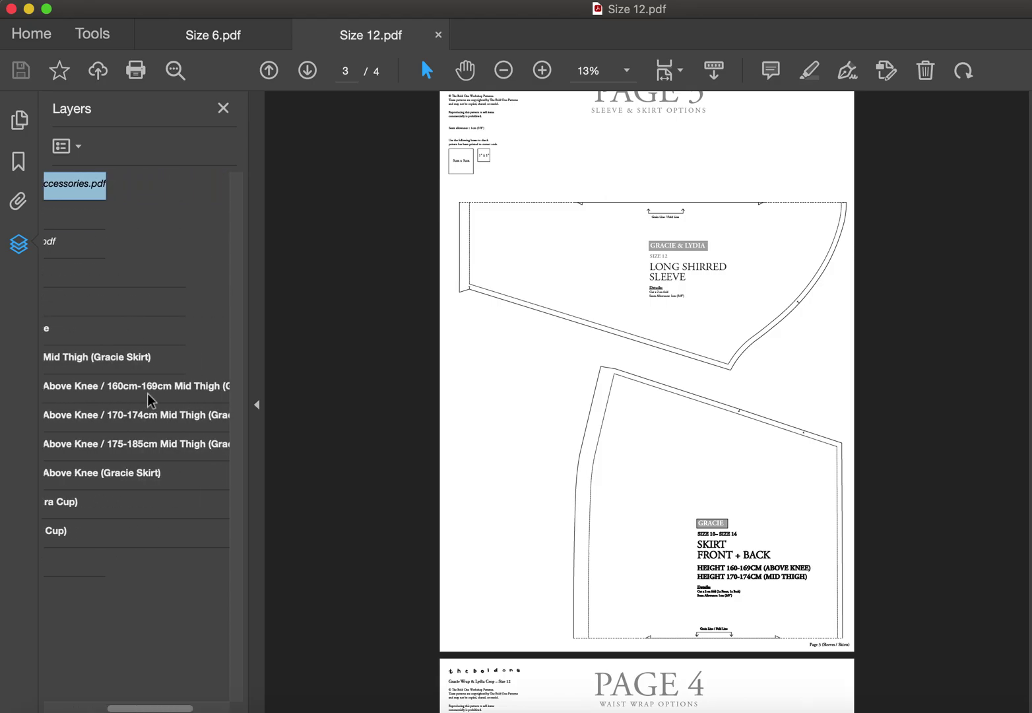
scroll(147, 394, "right", 2)
scroll(148, 393, "left", 2)
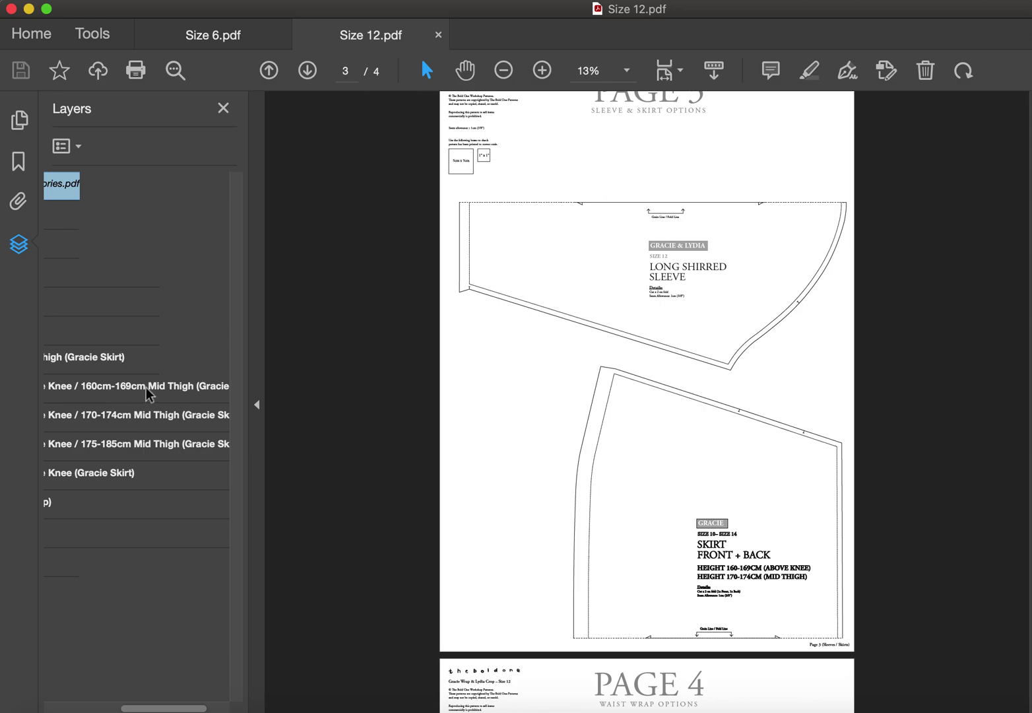
scroll(150, 396, "right", 2)
scroll(170, 396, "left", 4)
scroll(169, 389, "left", 5)
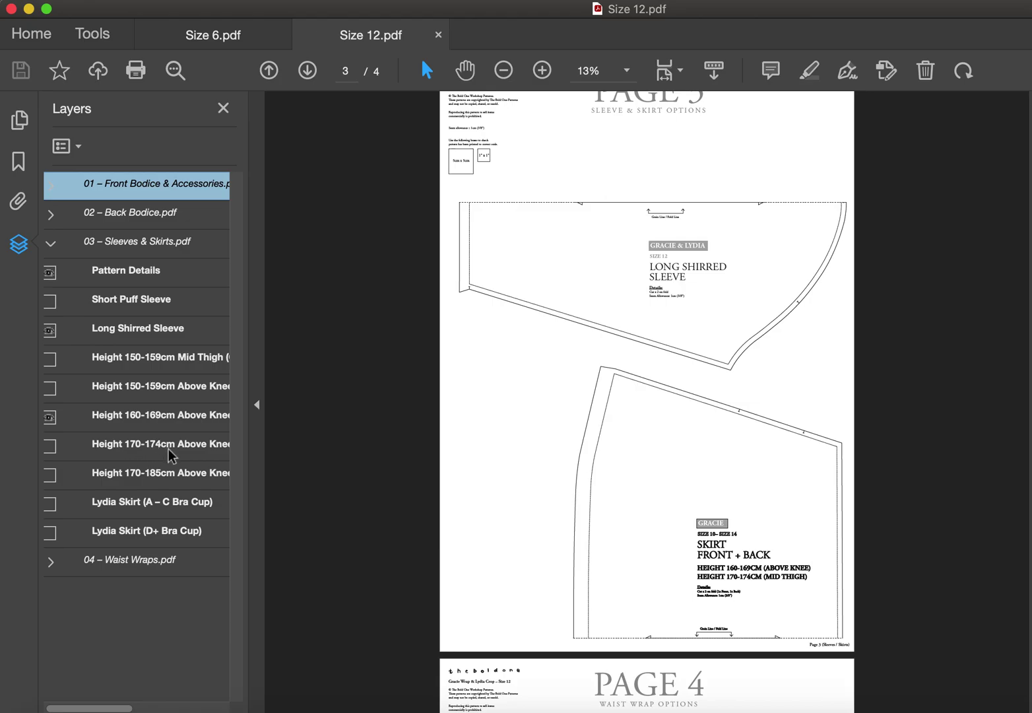
scroll(171, 450, "right", 3)
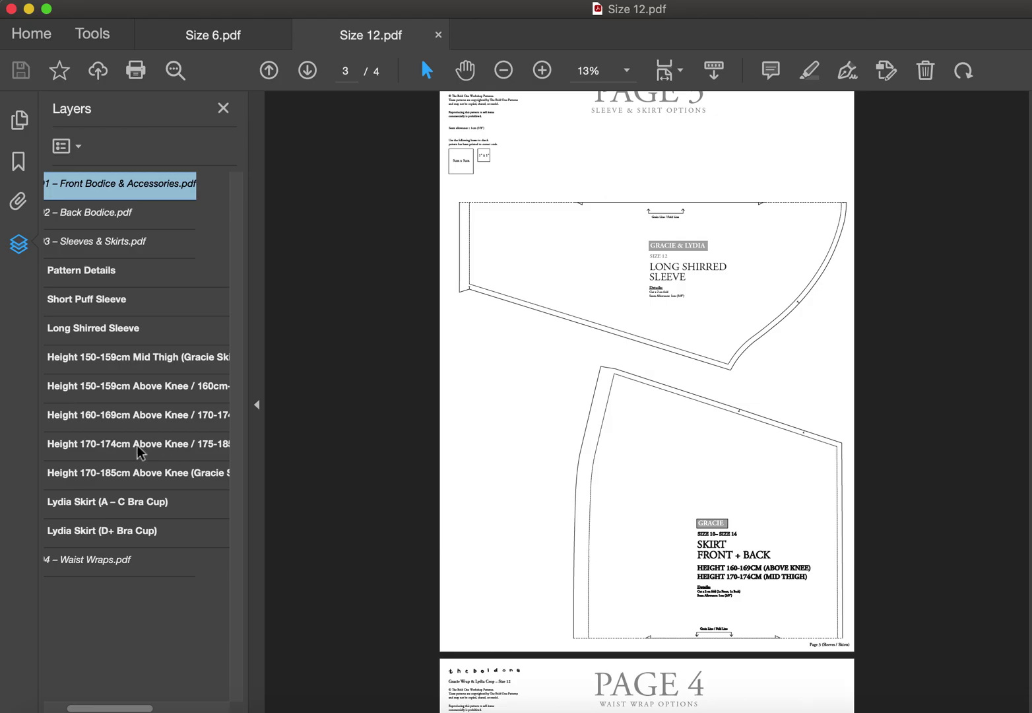
scroll(136, 445, "left", 3)
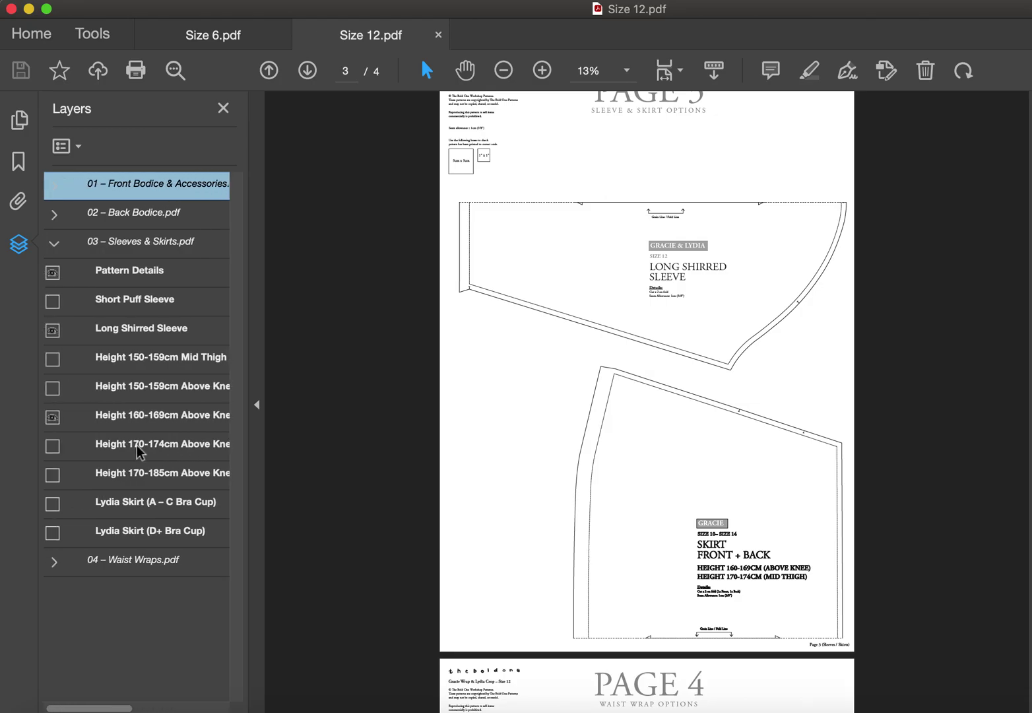
left_click(53, 417)
Preview the 170-174cm skirt, then switch from 160-169cm to 150-159cm Above Knee.
left_click(53, 446)
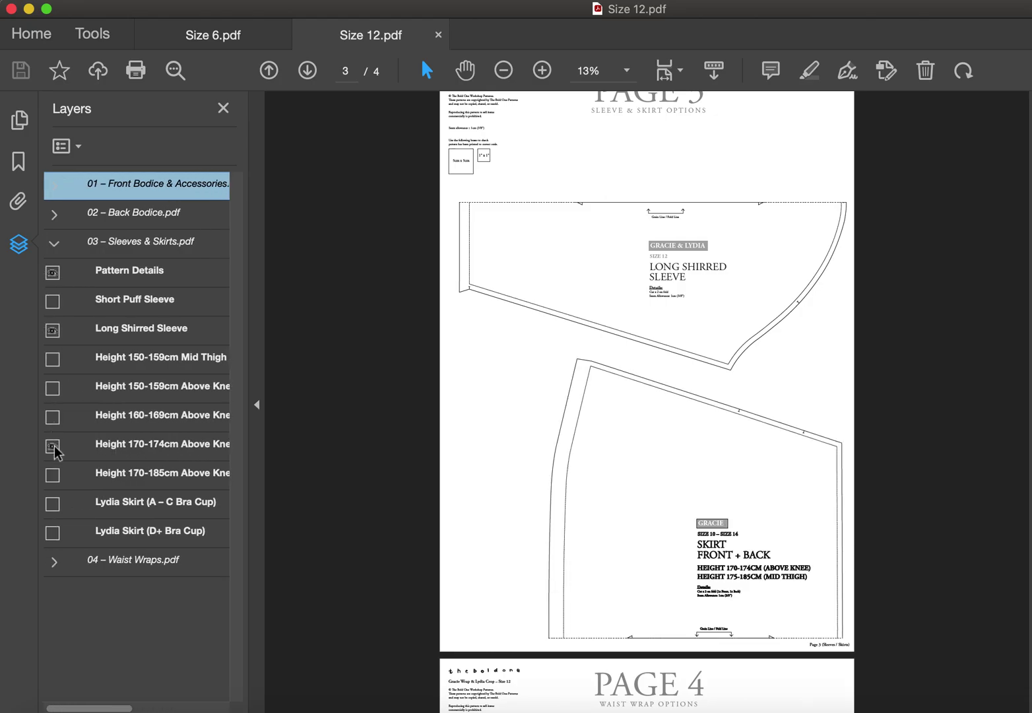
left_click(53, 448)
left_click(55, 421)
scroll(130, 445, "right", 3)
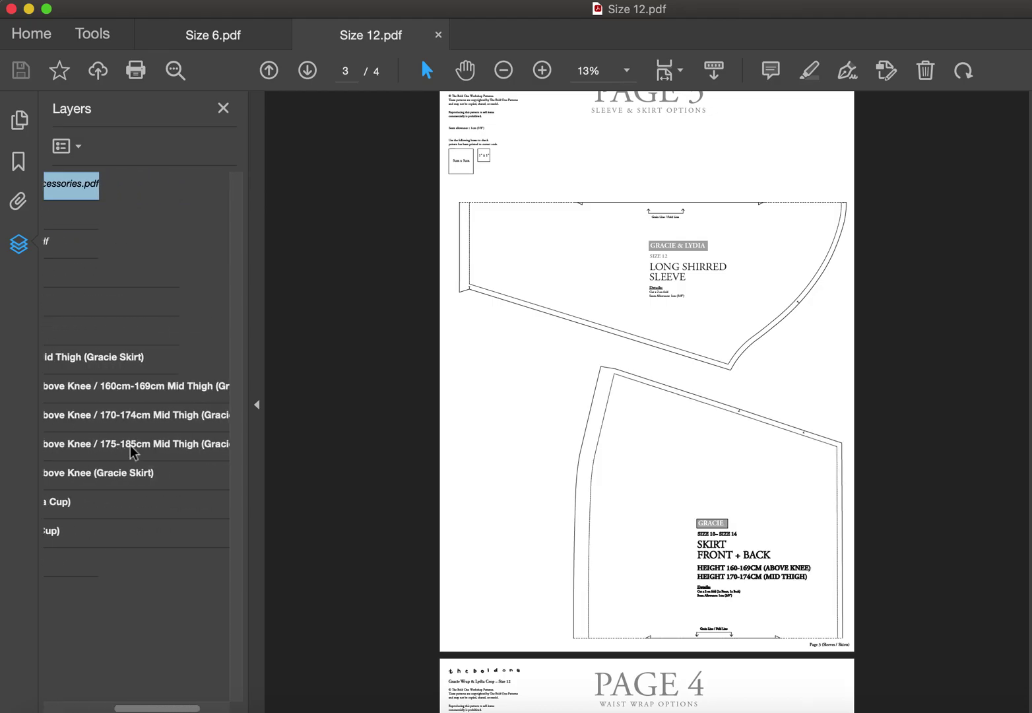
scroll(130, 445, "left", 3)
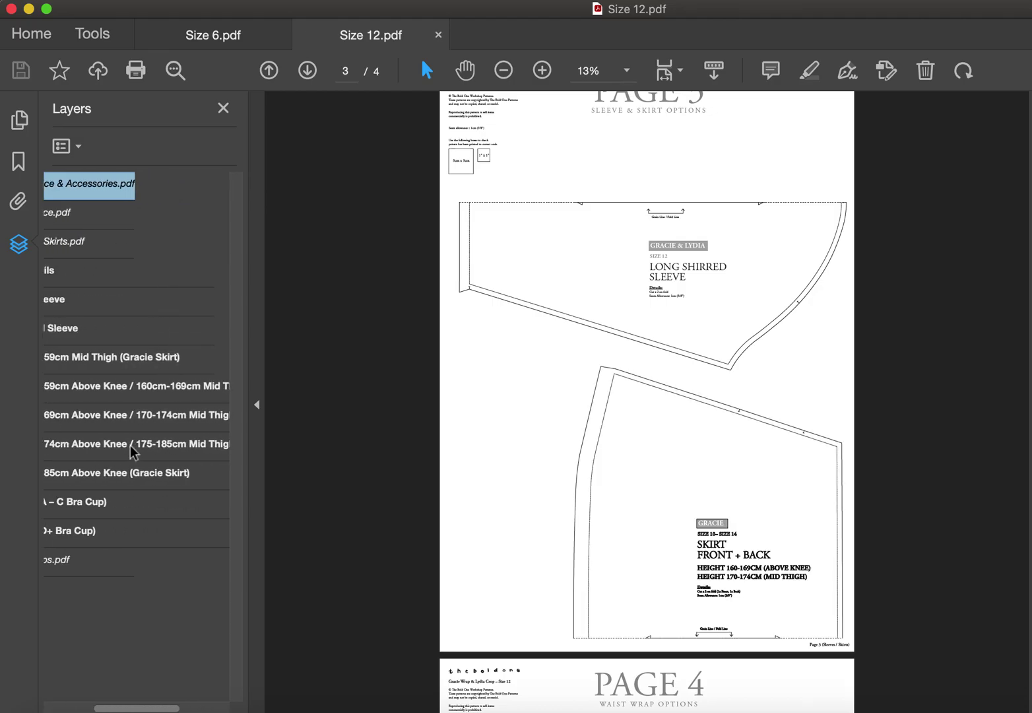
scroll(41, 417, "left", 3)
left_click(53, 417)
left_click(52, 388)
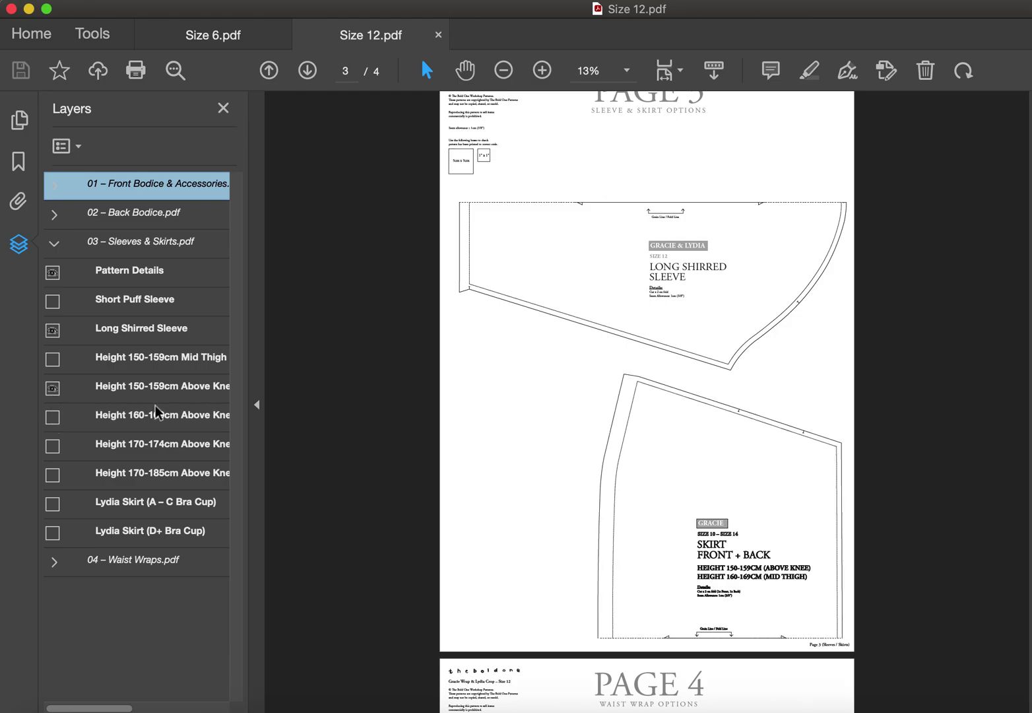
scroll(155, 406, "right", 5)
scroll(91, 386, "left", 5)
In 04 – Waist Wraps, hide Standard Waist Wrap, show Thin Waist Wrap, then collapse.
left_click(55, 244)
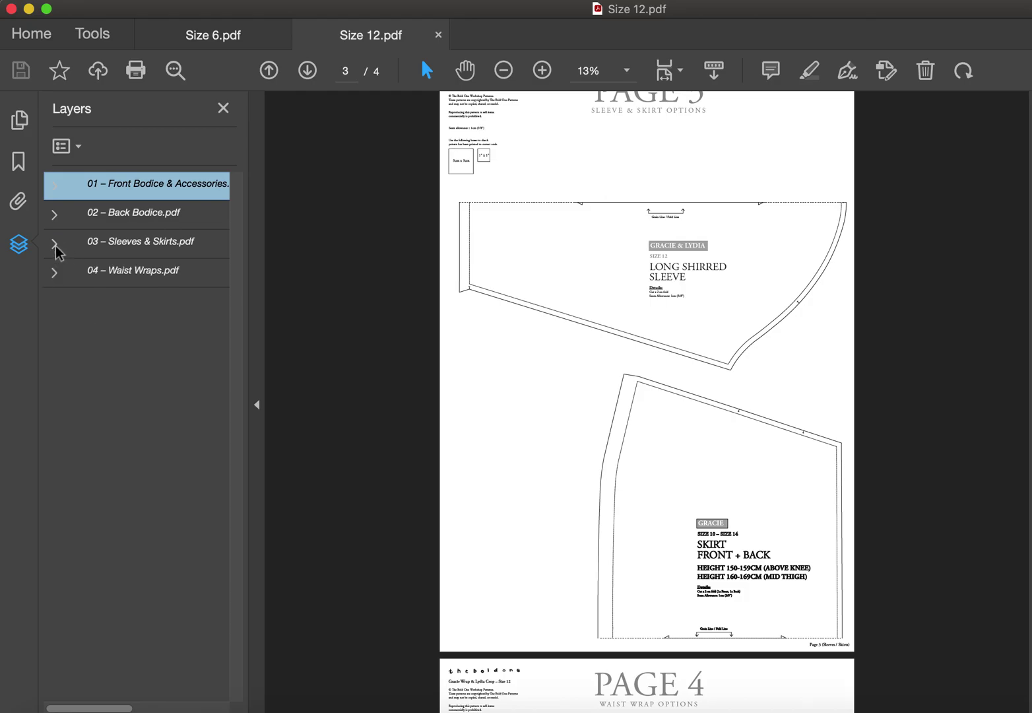
left_click(55, 272)
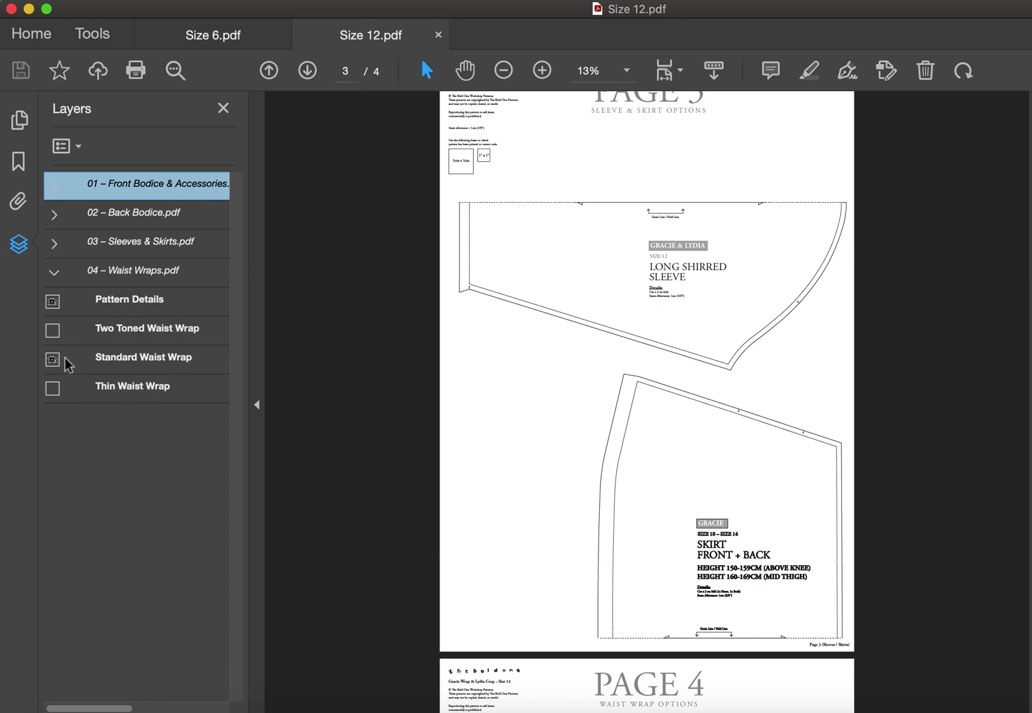
scroll(538, 485, "down", 10)
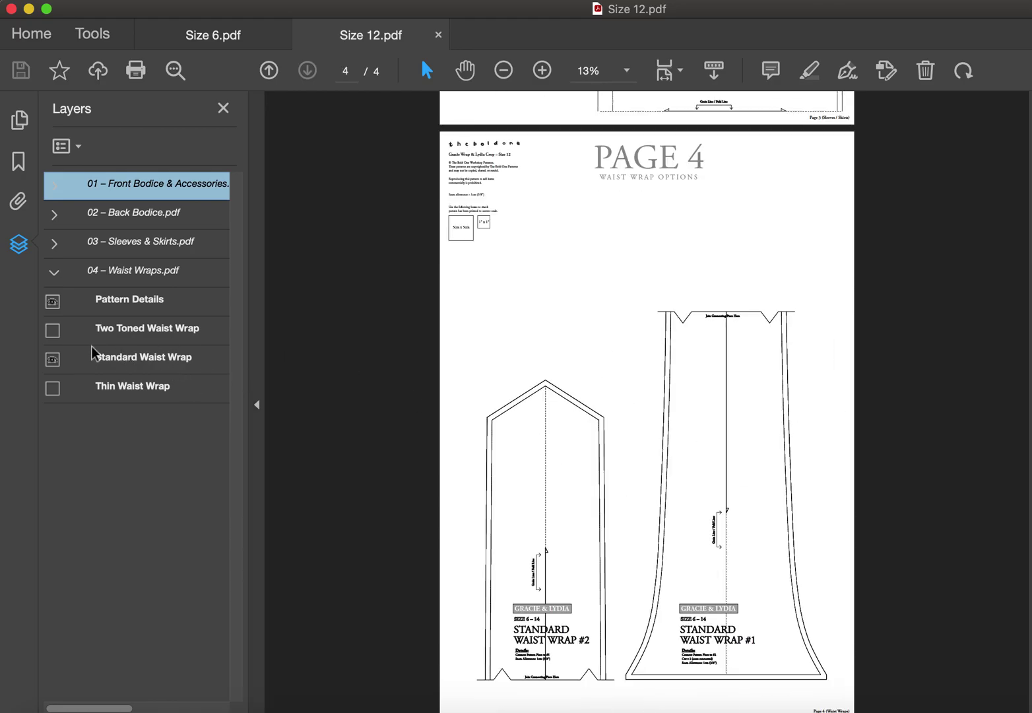
left_click(52, 360)
left_click(52, 388)
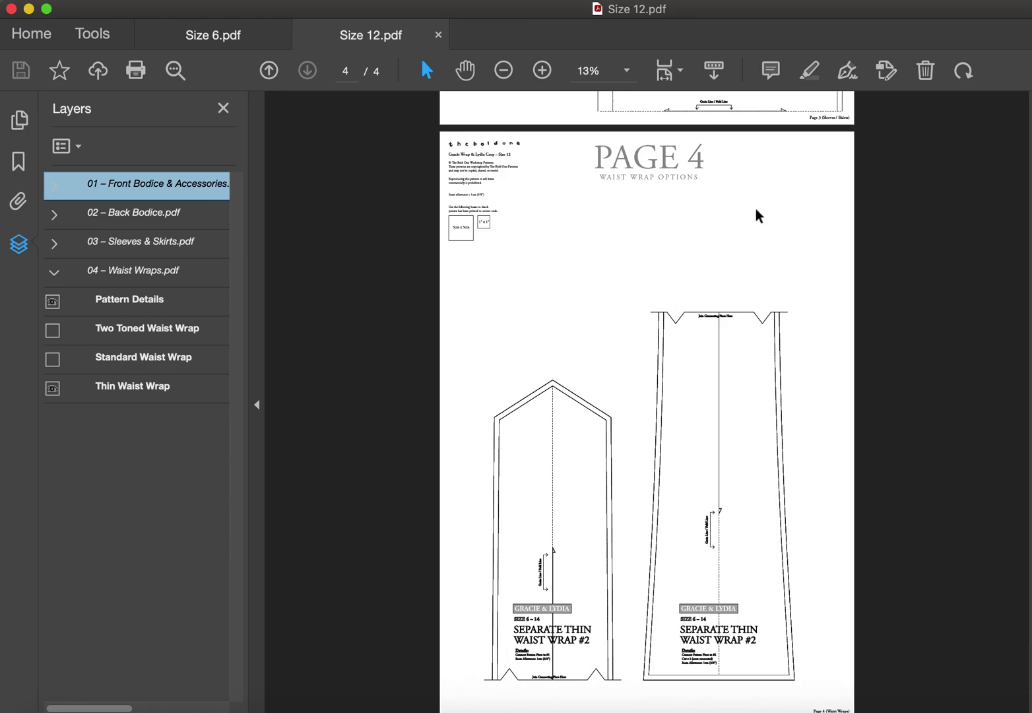
left_click(56, 272)
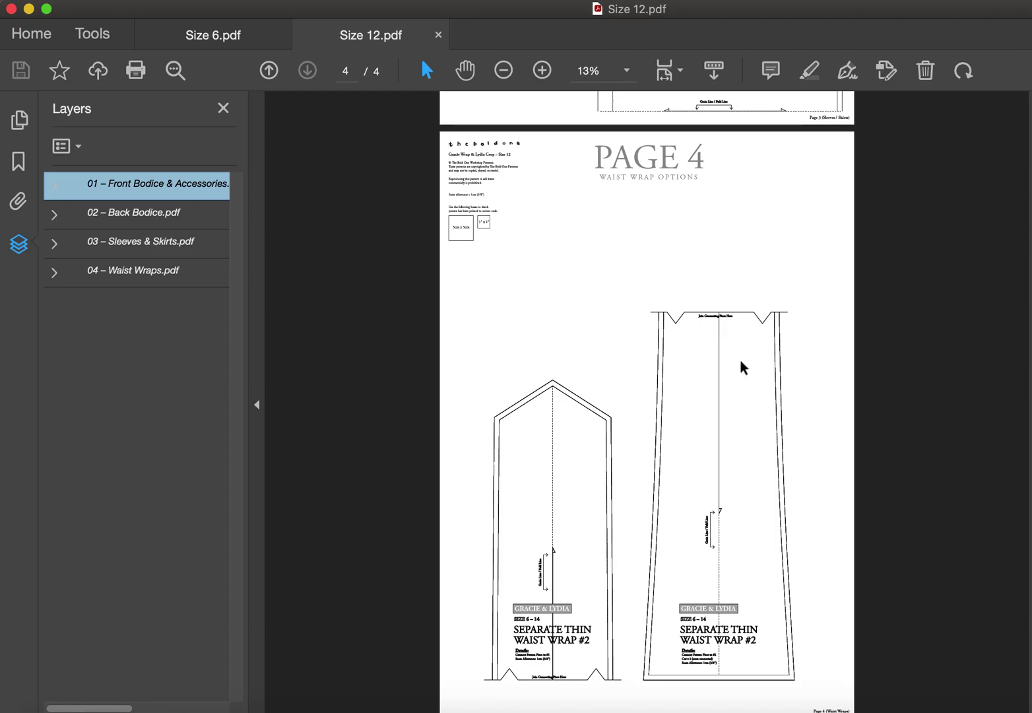
Return to page 3 and expand 01 – Front Bodice & Accessories.pdf again.
scroll(625, 306, "up", 10)
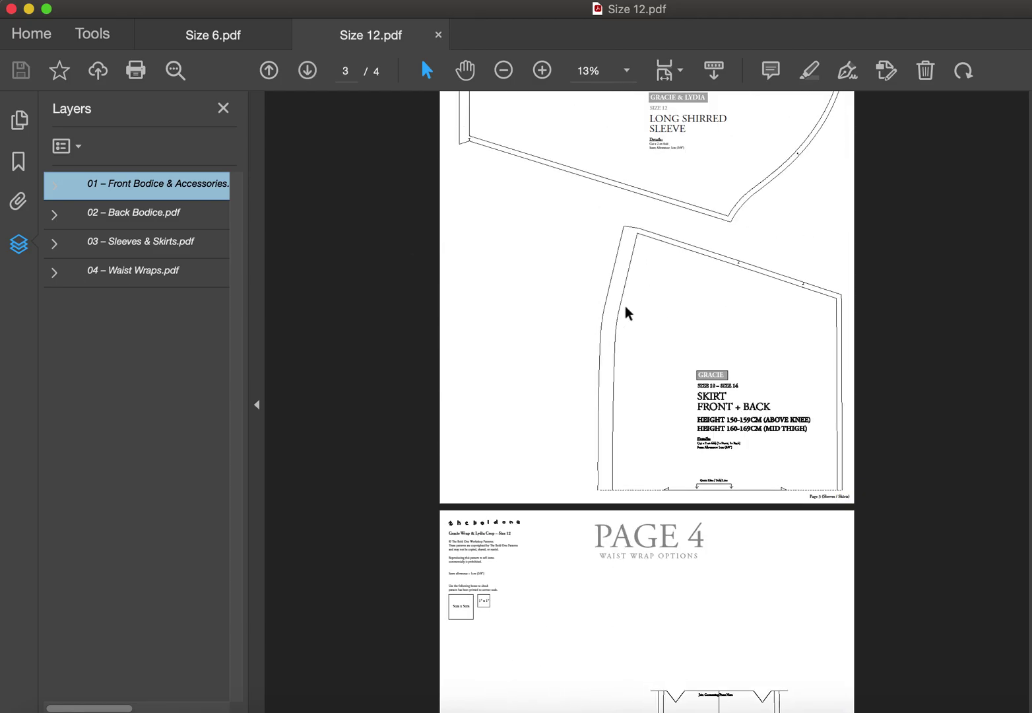
scroll(625, 306, "up", 2)
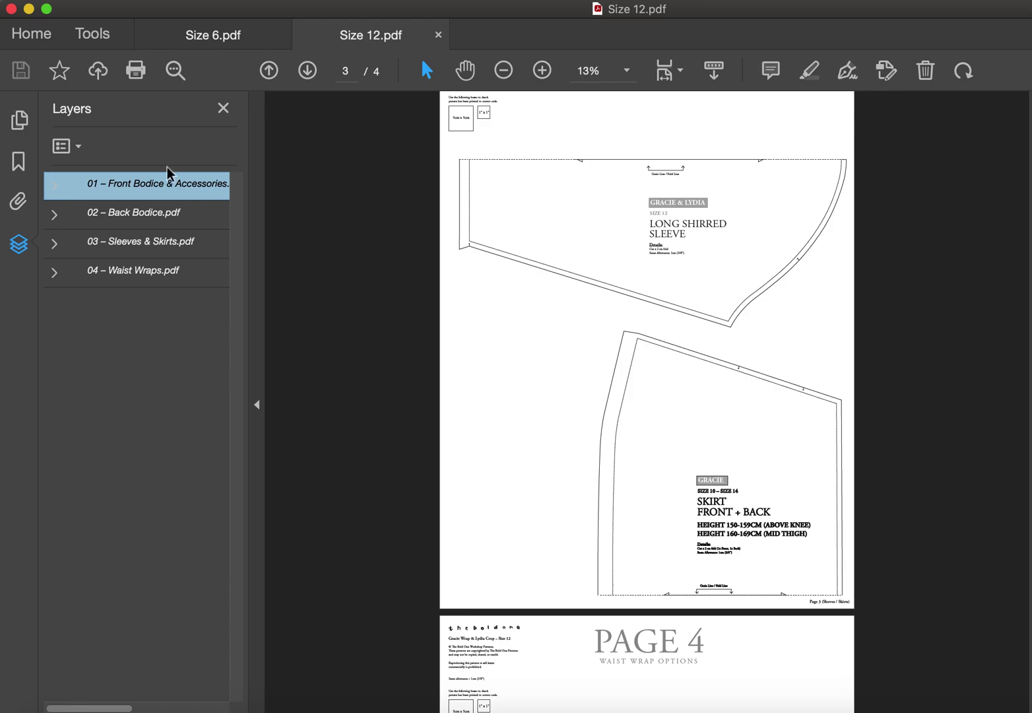
left_click(55, 186)
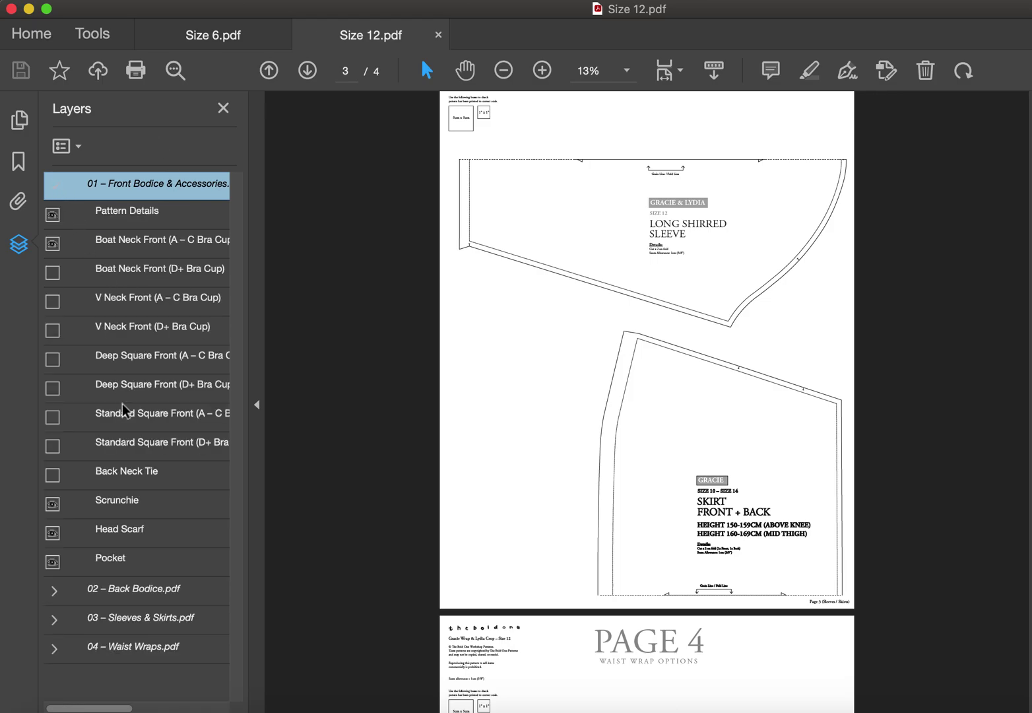
scroll(666, 330, "down", 5)
scroll(665, 330, "up", 3)
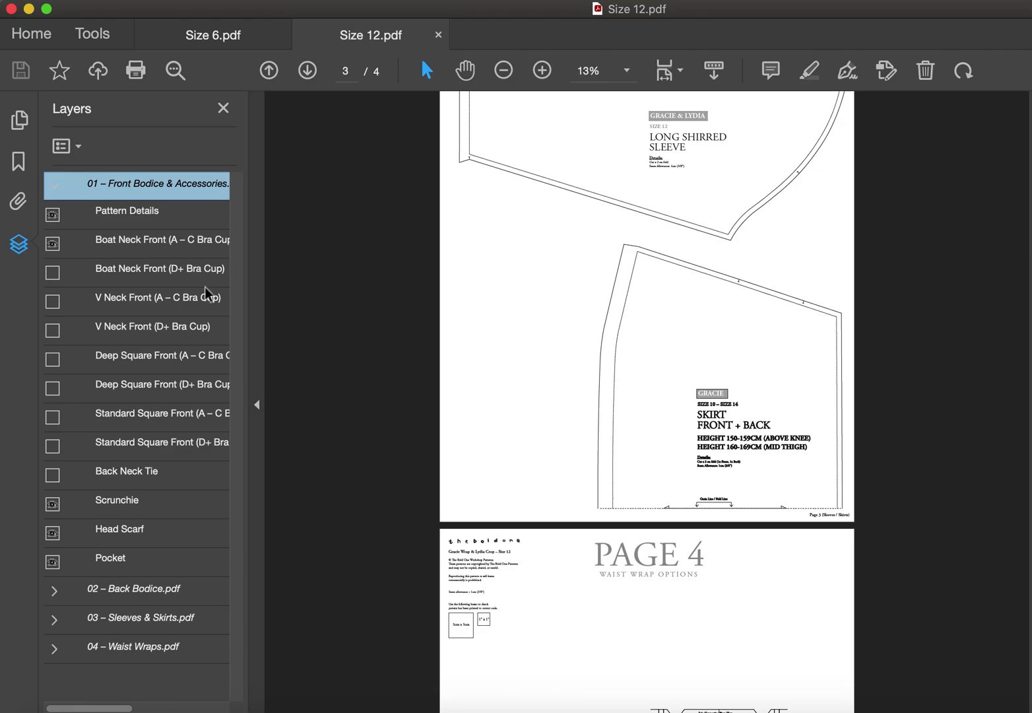